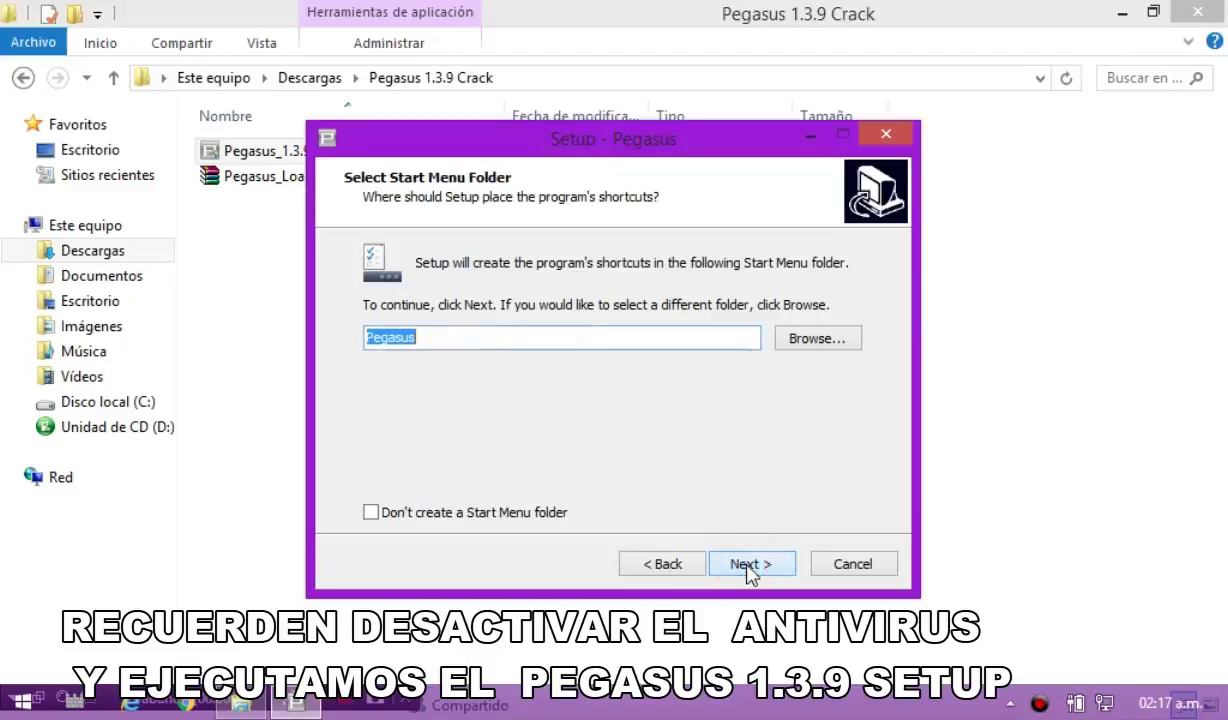
- Install Pegasus with the Pegasus Start Menu folder and a desktop icon
{"action": "left_click", "coordinate": [748, 566]}
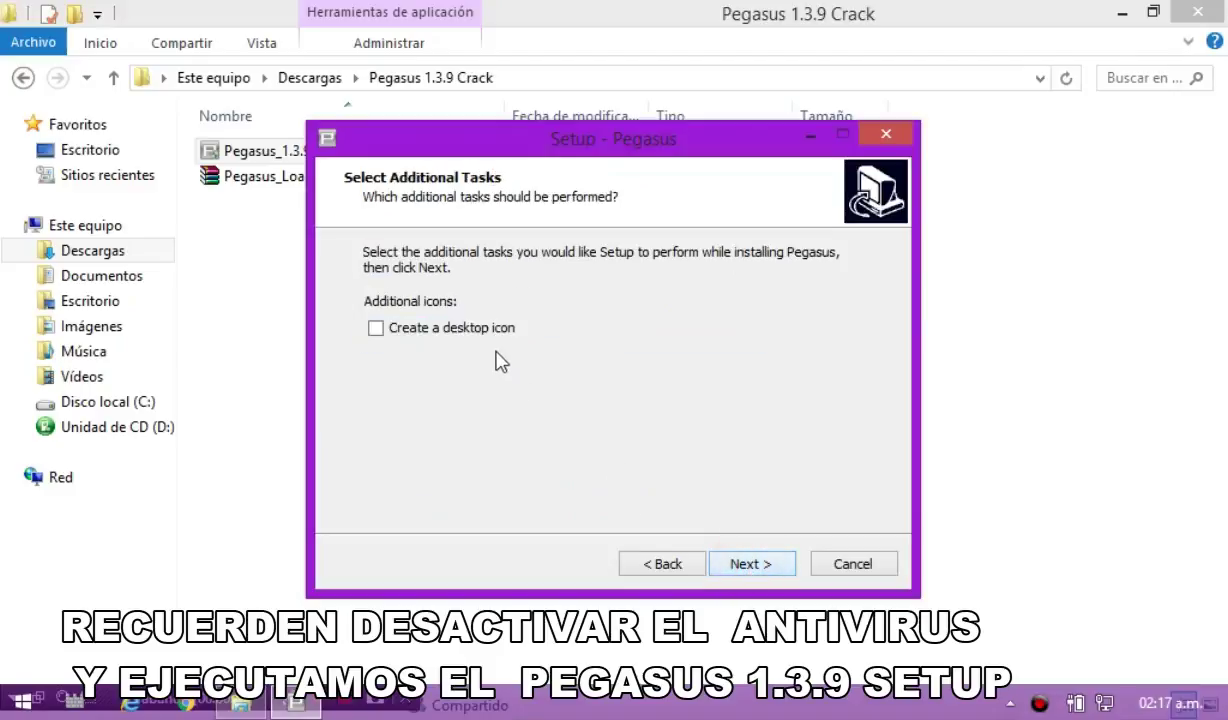
{"action": "left_click", "coordinate": [490, 332]}
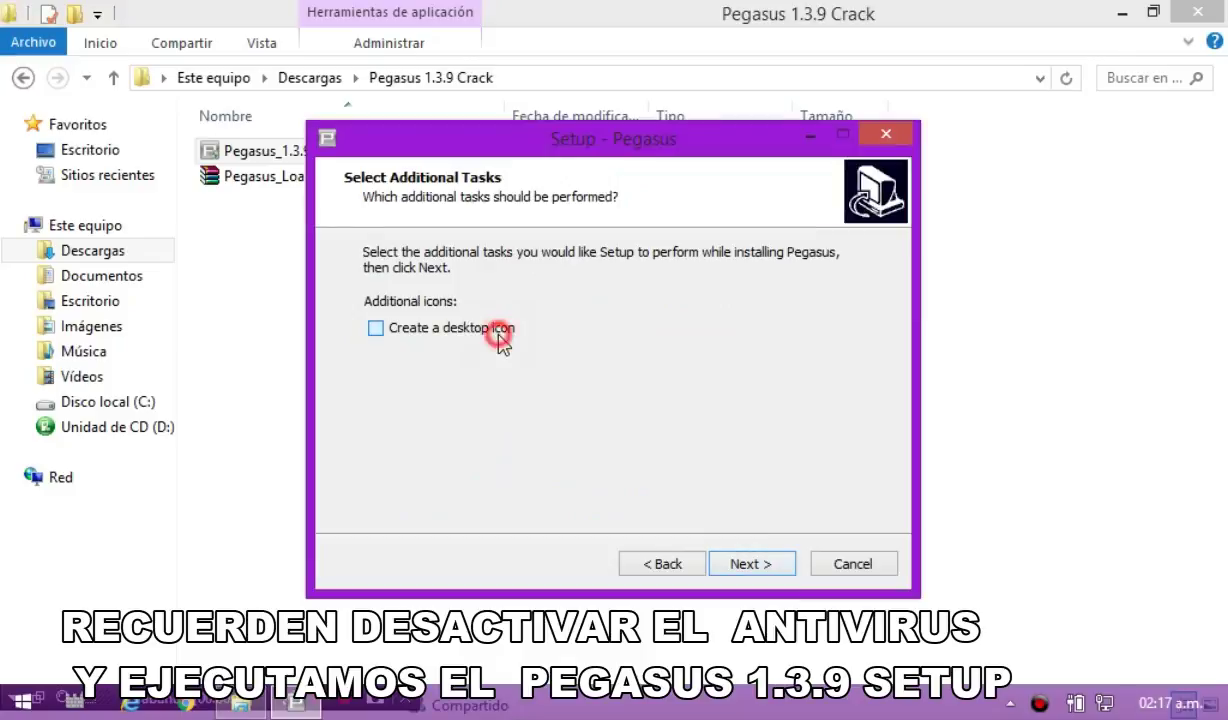
{"action": "left_click", "coordinate": [750, 564]}
{"action": "left_click", "coordinate": [750, 564]}
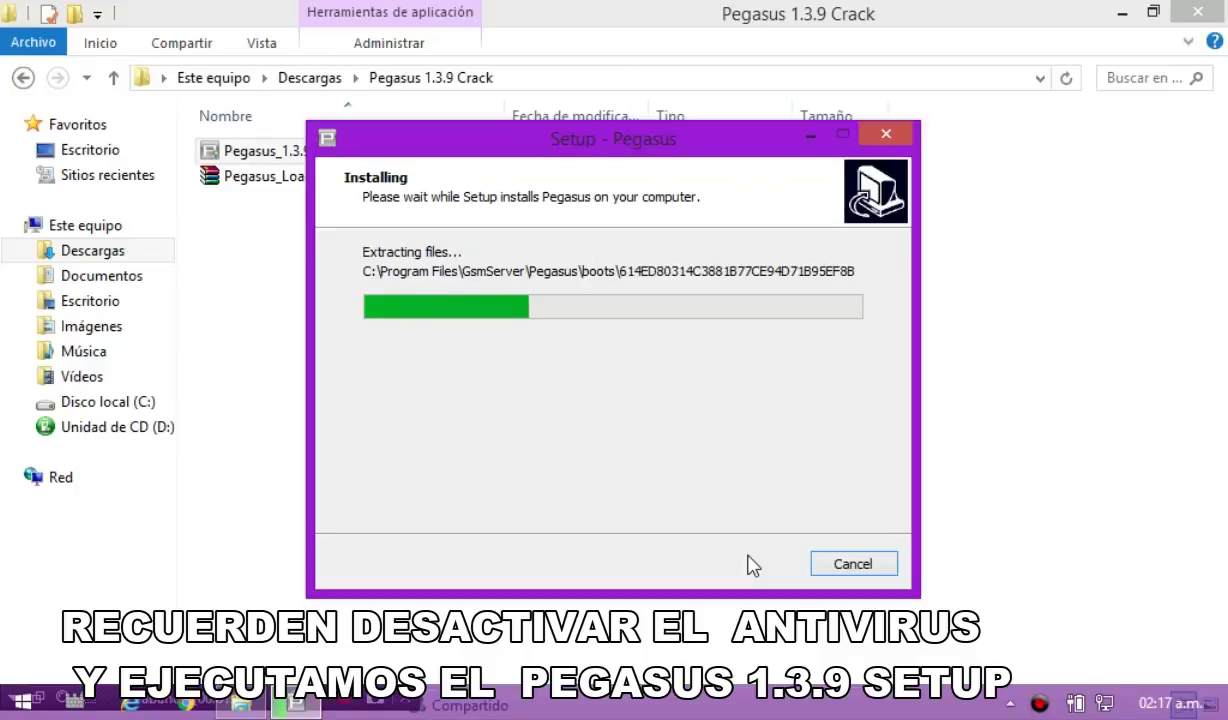
{"action": "left_click", "coordinate": [689, 476]}
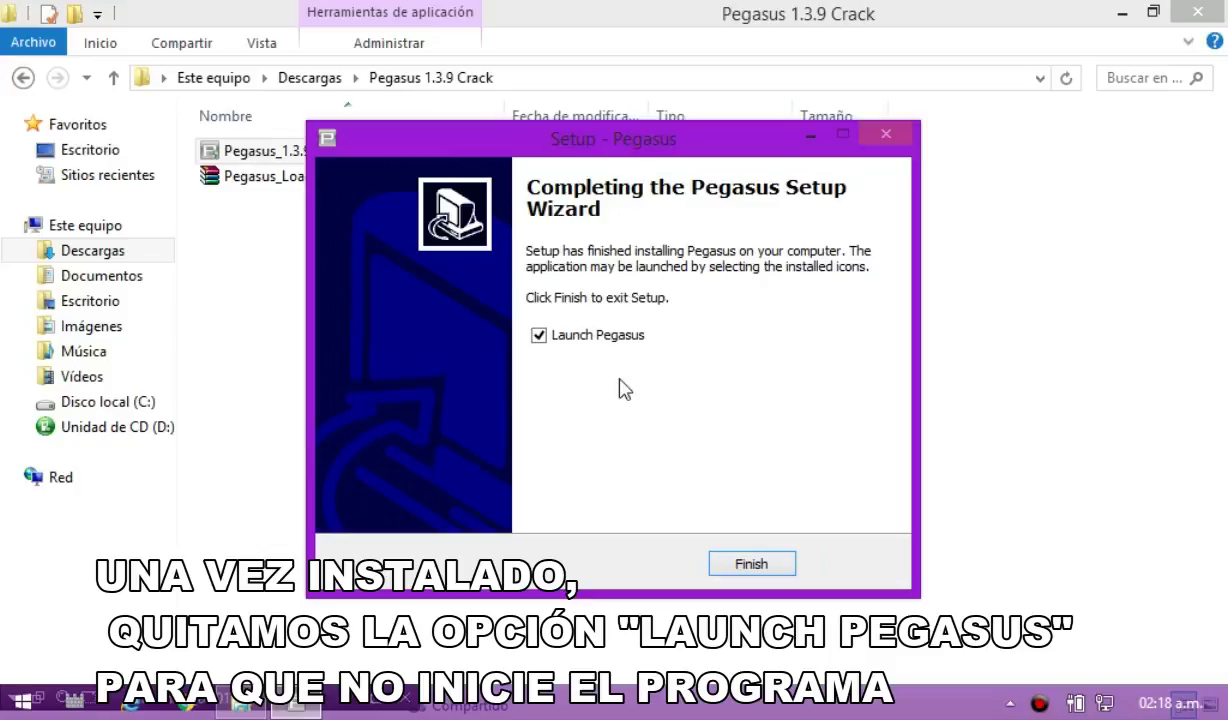
- Finish the Pegasus setup with the Launch Pegasus option disabled
{"action": "left_click", "coordinate": [600, 338]}
{"action": "left_click", "coordinate": [778, 564]}
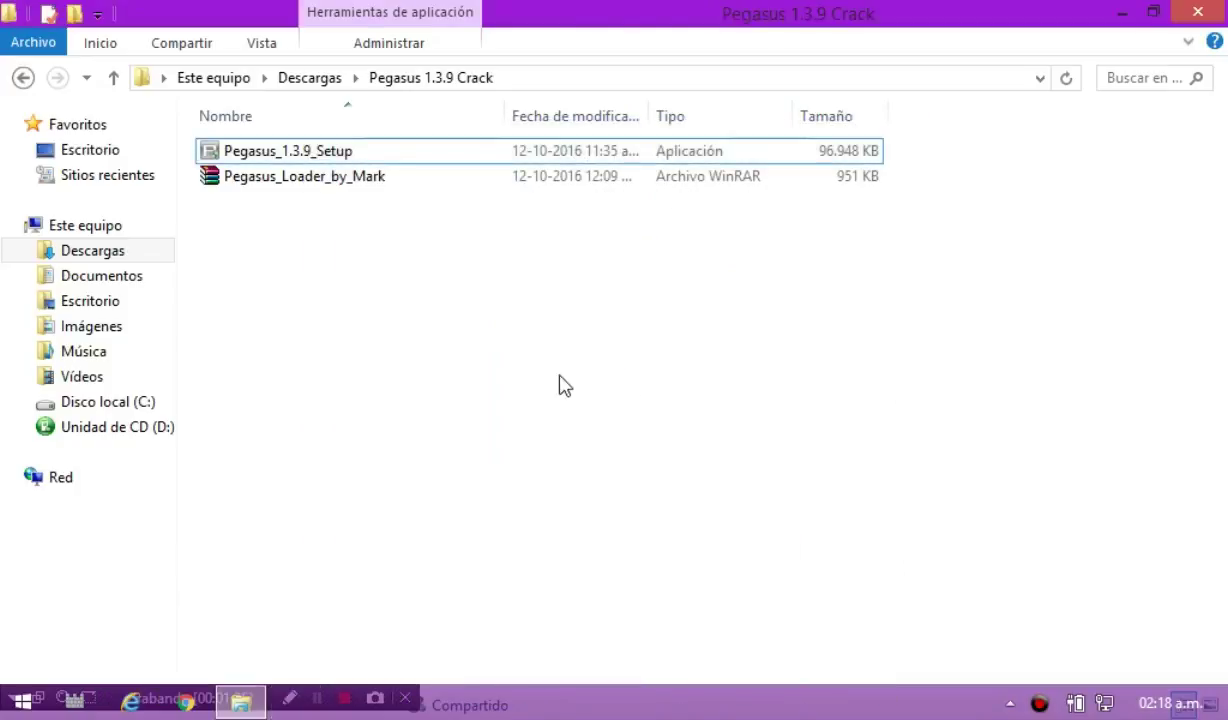
{"action": "left_click", "coordinate": [557, 377]}
- Extract the Pegasus_Loader_by_Mark archive into the current folder
{"action": "left_click", "coordinate": [436, 189]}
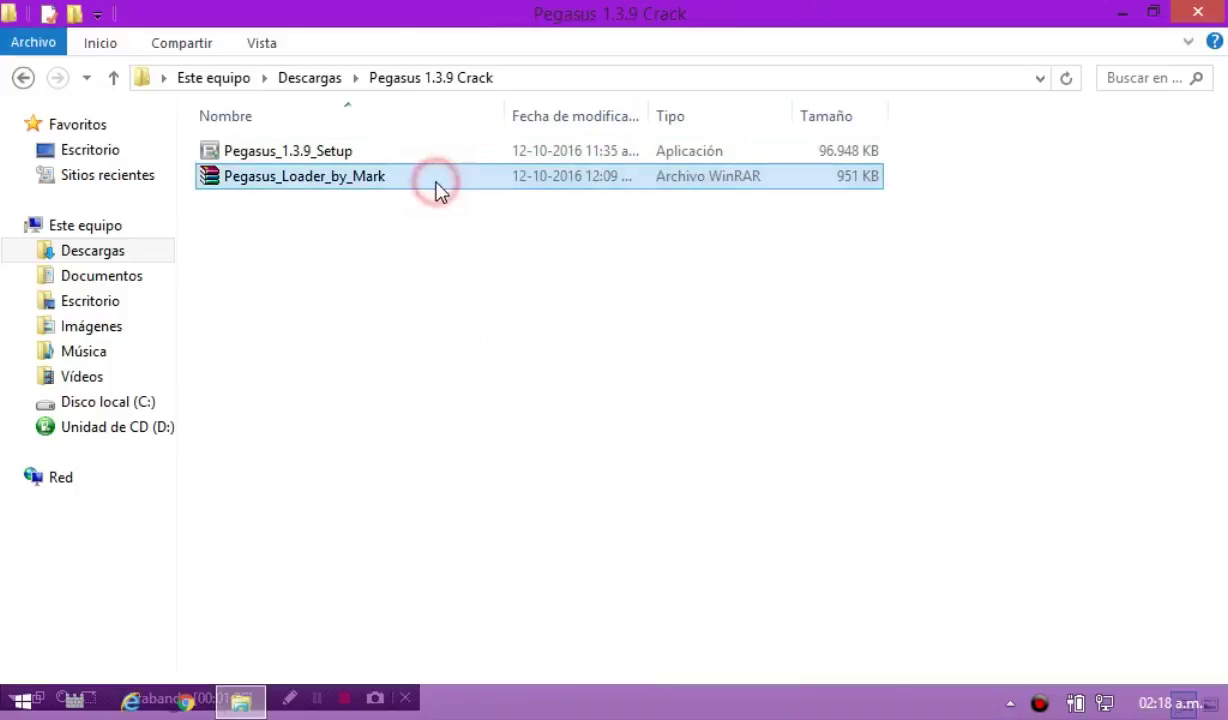
{"action": "right_click", "coordinate": [436, 189]}
{"action": "left_click", "coordinate": [557, 304]}
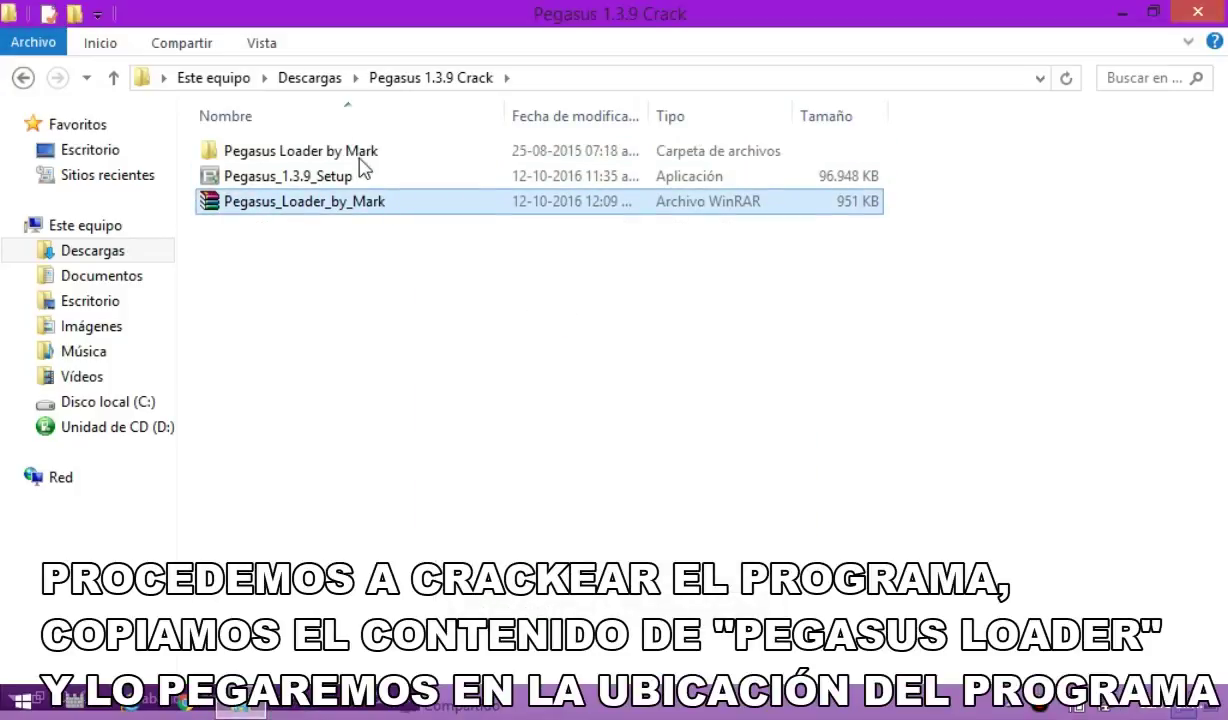
- Open the extracted Pegasus Loader by Mark folder and cut Load_Pegasus_box_by mark and ms.dll
{"action": "double_click", "coordinate": [362, 160]}
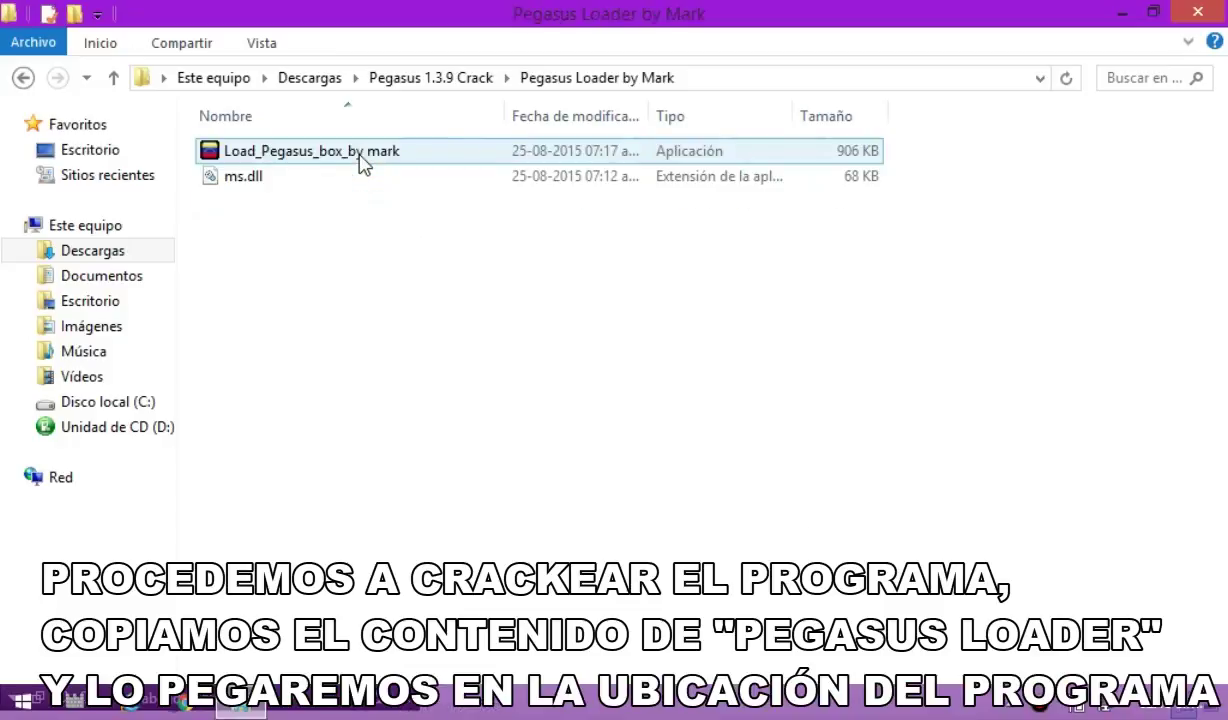
{"action": "left_click_drag", "start_coordinate": [386, 236], "coordinate": [381, 160]}
{"action": "right_click", "coordinate": [381, 160]}
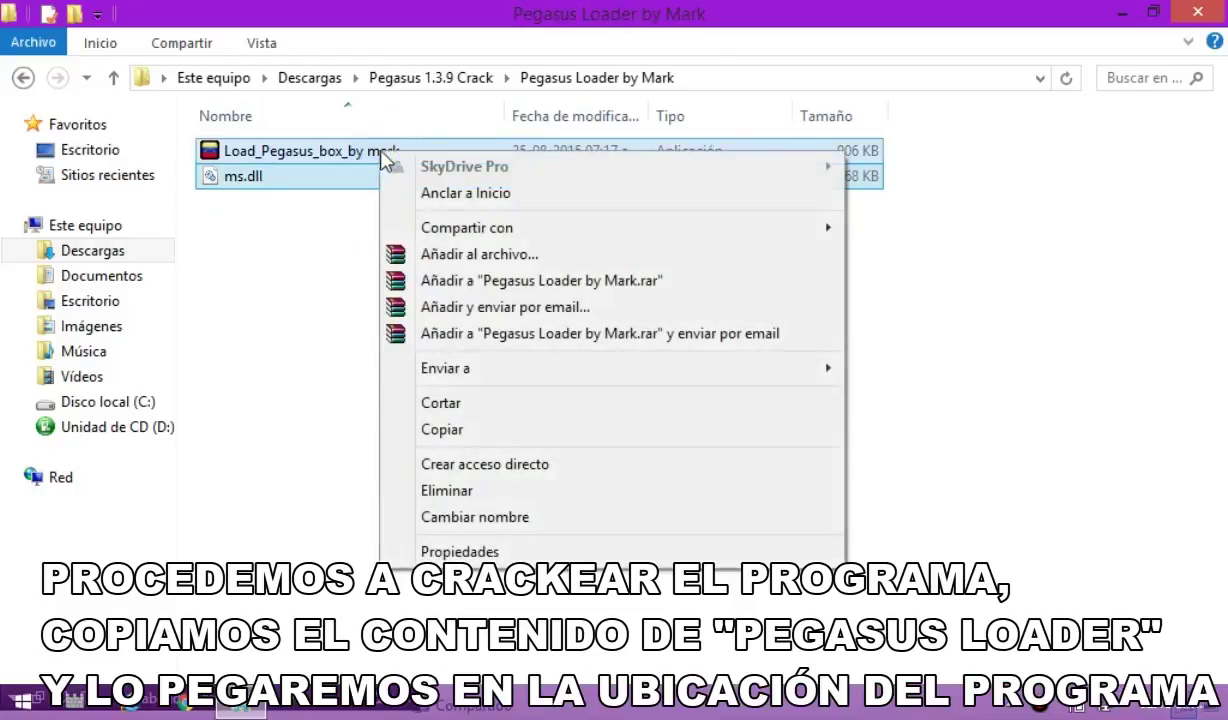
{"action": "left_click", "coordinate": [443, 410]}
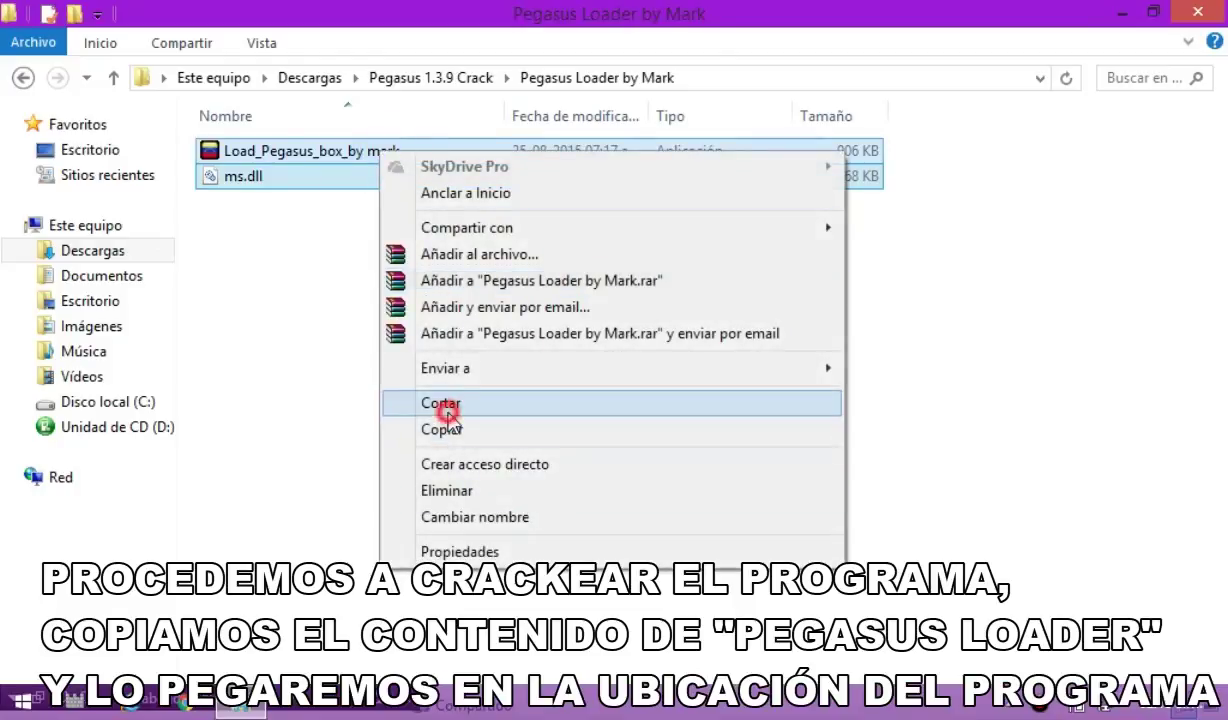
- Close the loader folder and open the file location of the Pegasus desktop shortcut
{"action": "mouse_move", "coordinate": [1226, 2]}
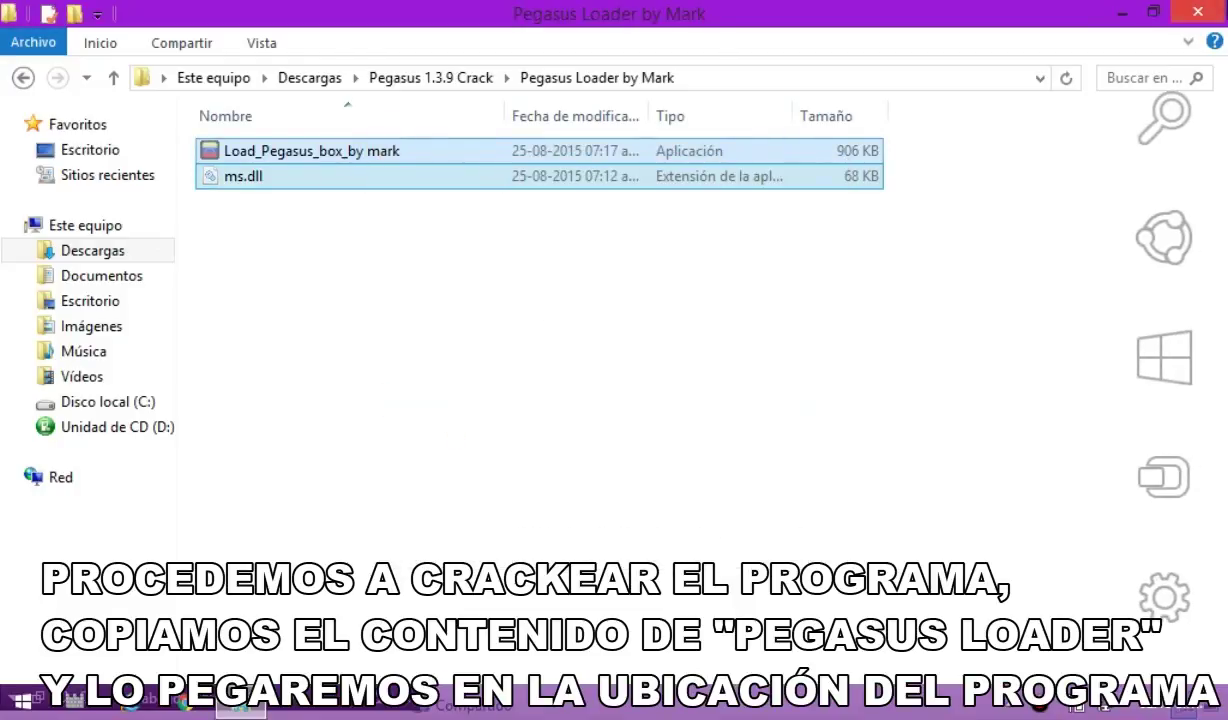
{"action": "left_click", "coordinate": [1198, 12]}
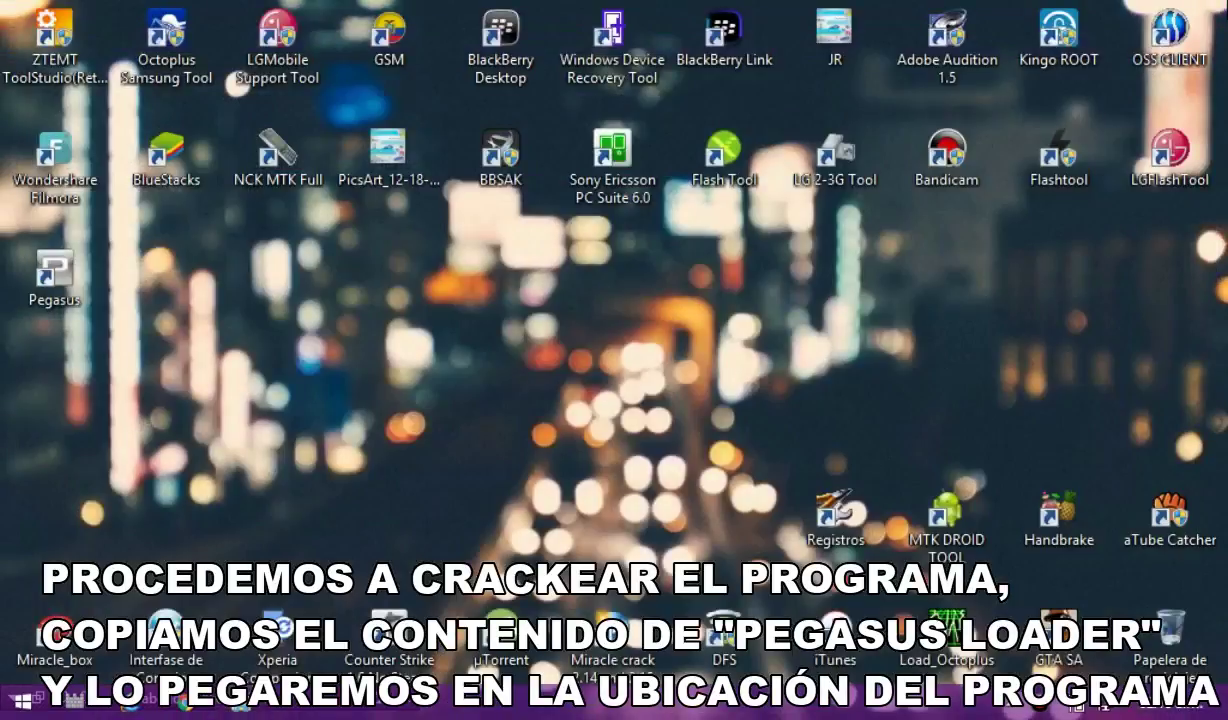
{"action": "right_click", "coordinate": [45, 280]}
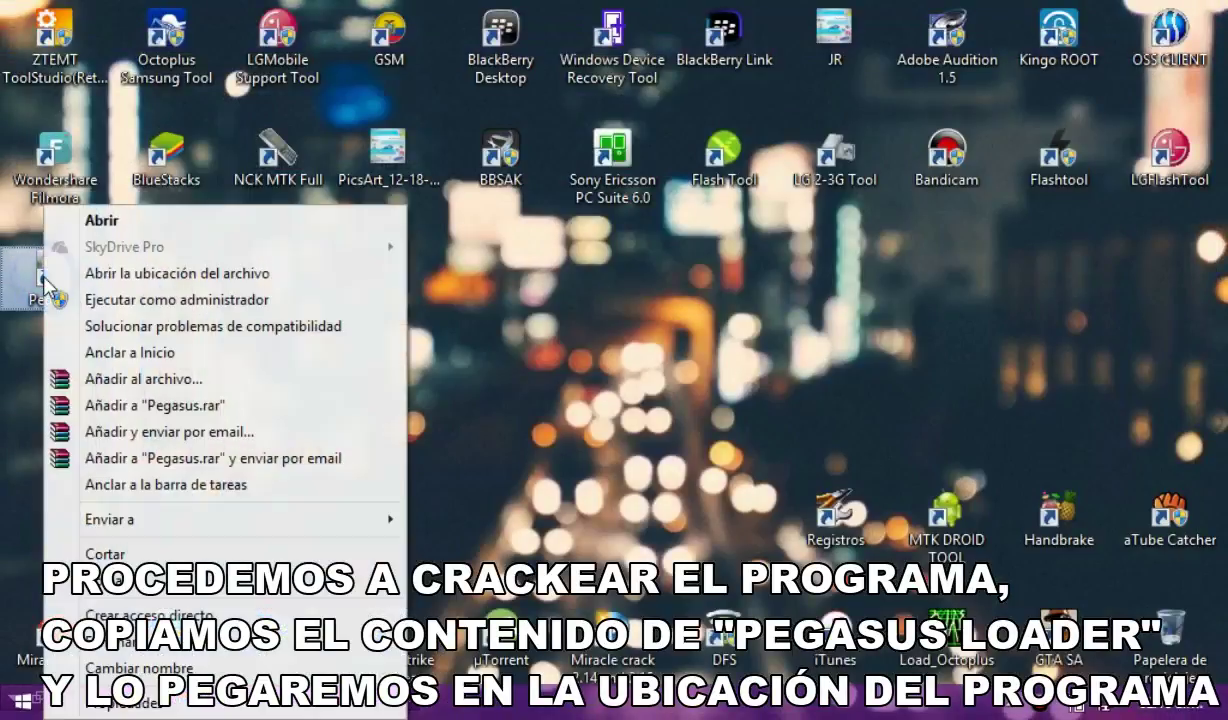
{"action": "left_click", "coordinate": [247, 274]}
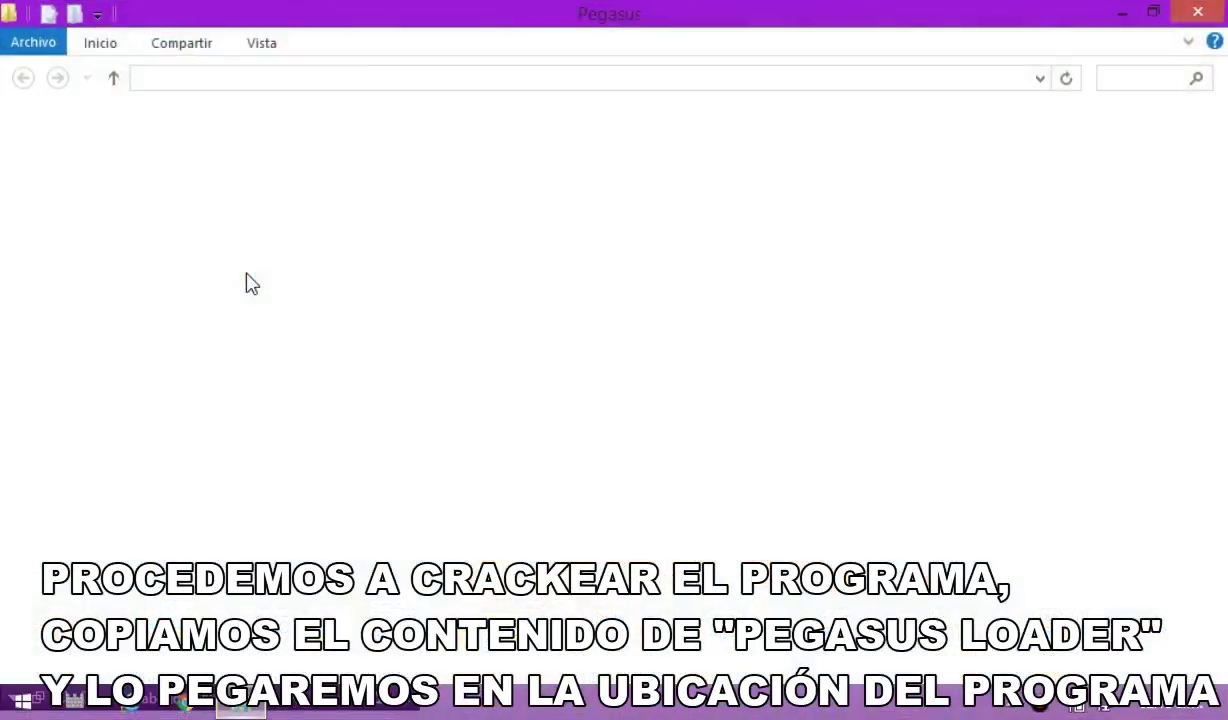
- Paste the two cut loader files into the Pegasus installation folder
{"action": "right_click", "coordinate": [664, 505]}
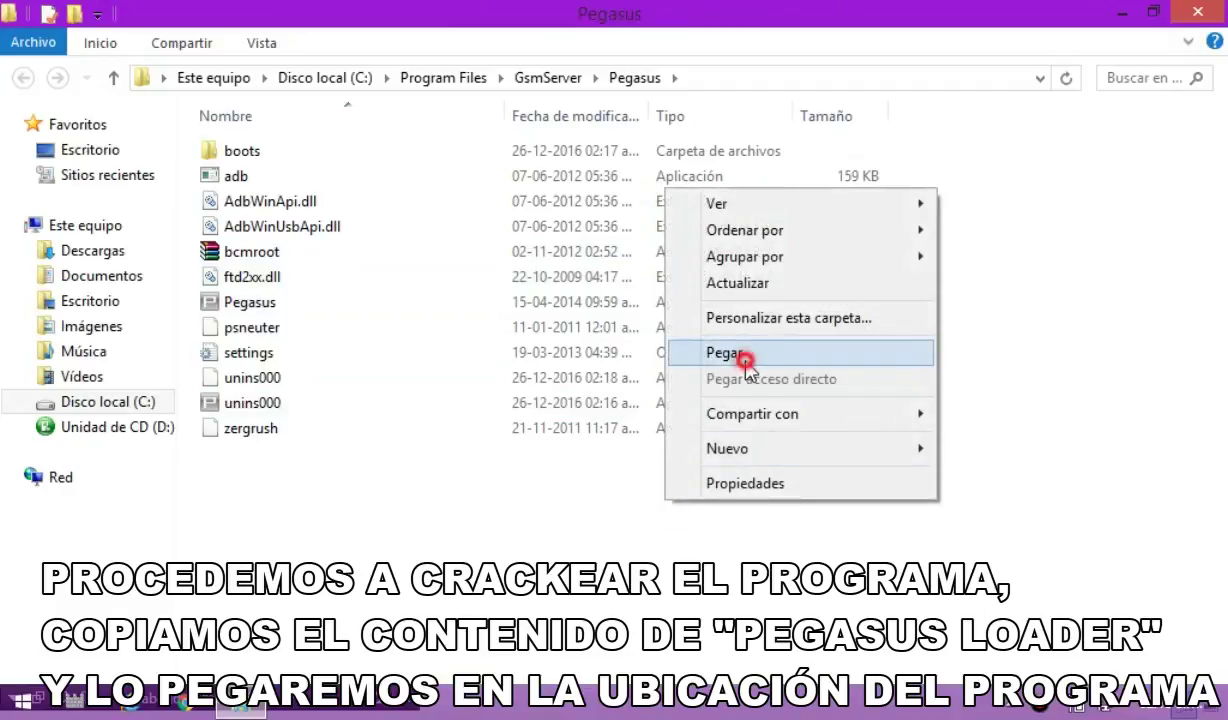
{"action": "left_click", "coordinate": [720, 352]}
{"action": "left_click", "coordinate": [540, 273]}
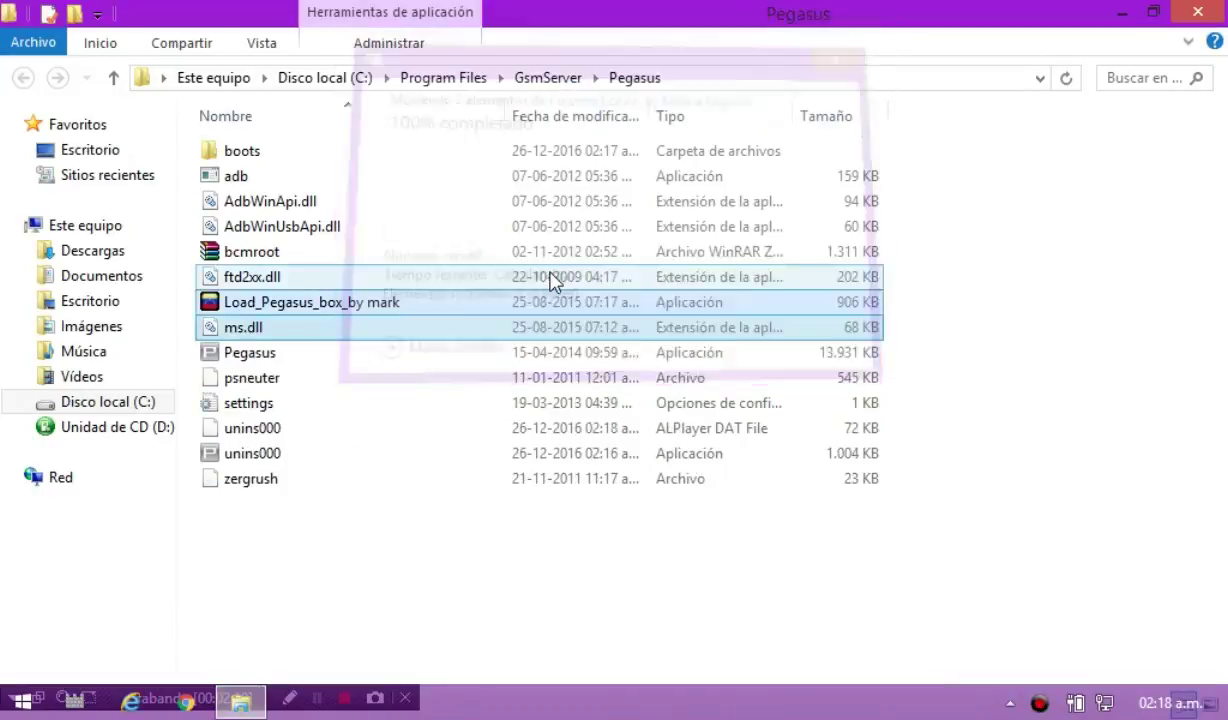
- Run Load_Pegasus_box_by mark as administrator and minimize the folder window
{"action": "left_click", "coordinate": [441, 306]}
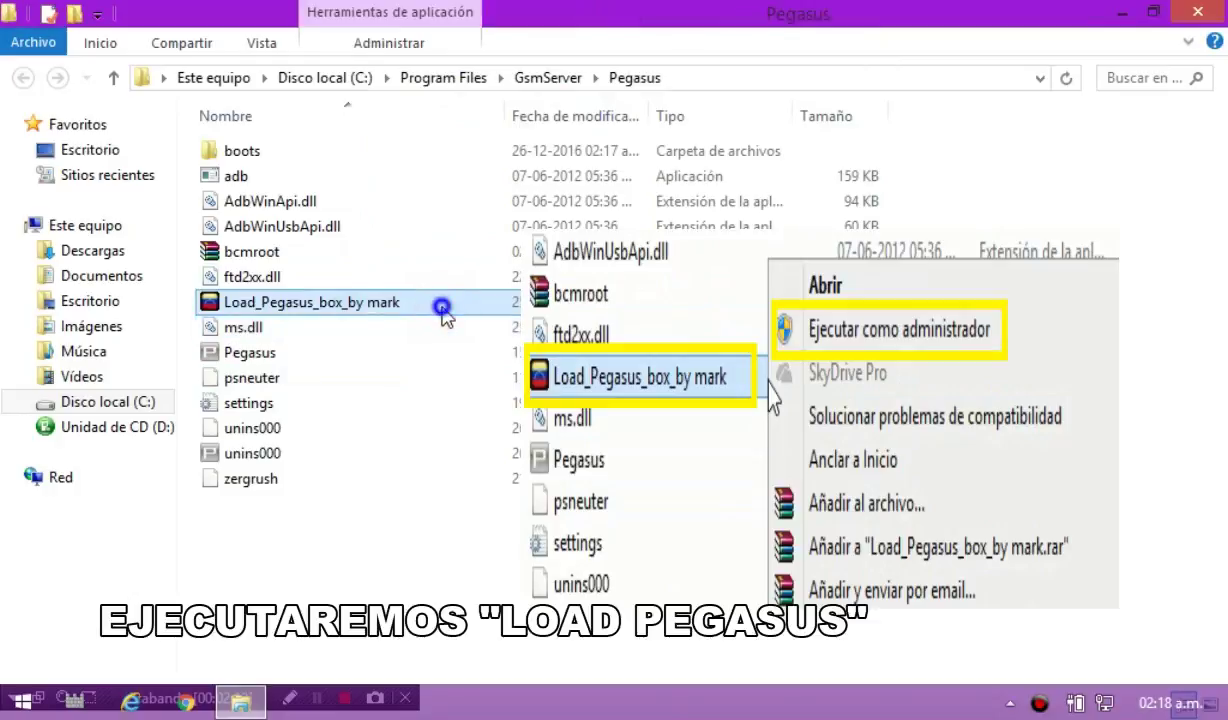
{"action": "right_click", "coordinate": [441, 306]}
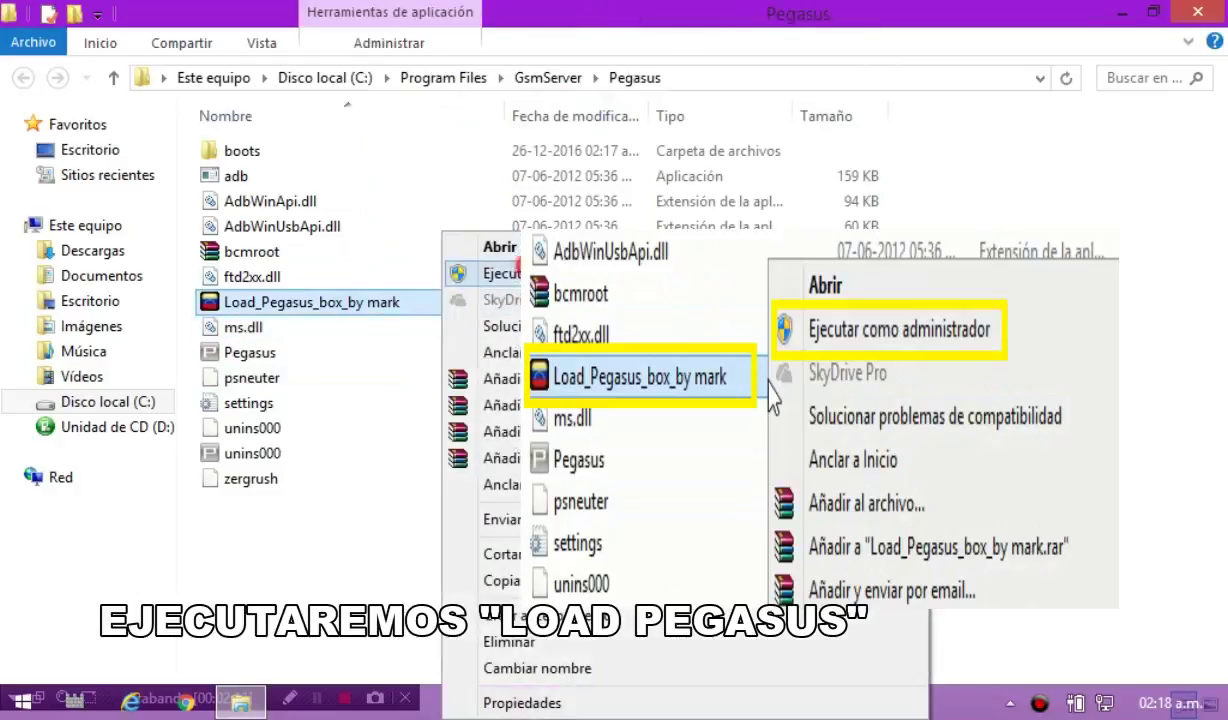
{"action": "left_click", "coordinate": [500, 273]}
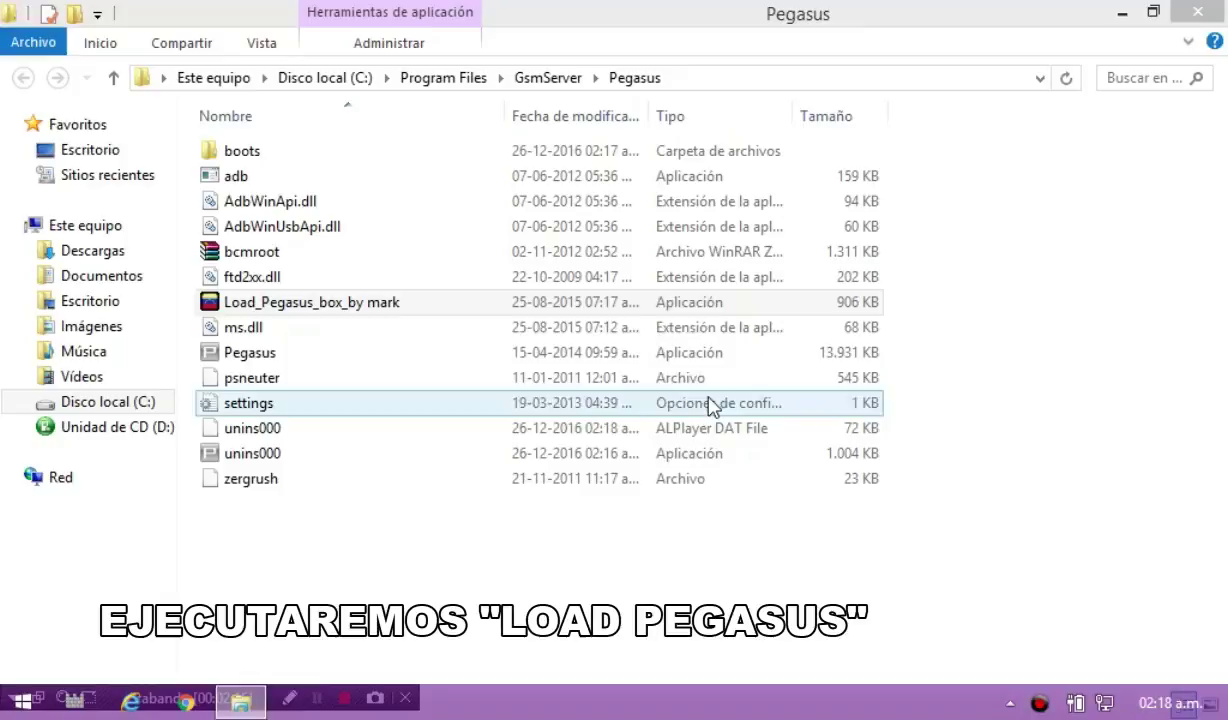
{"action": "left_click", "coordinate": [658, 452]}
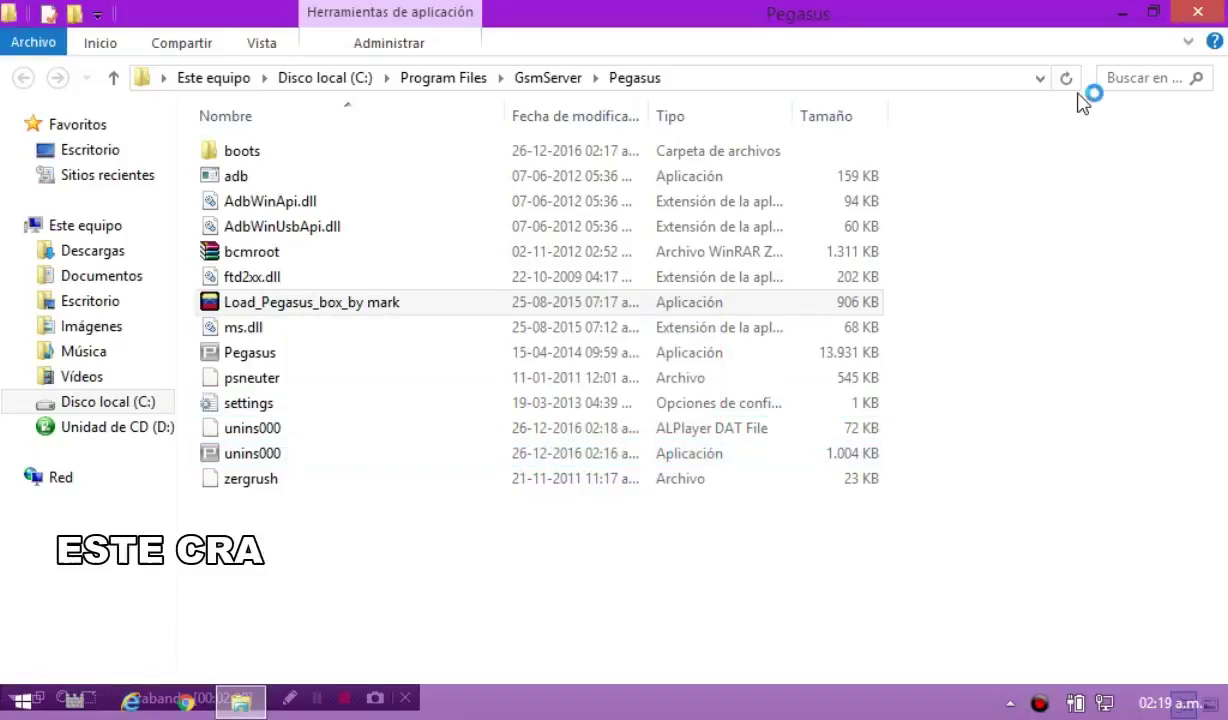
{"action": "left_click", "coordinate": [1120, 12]}
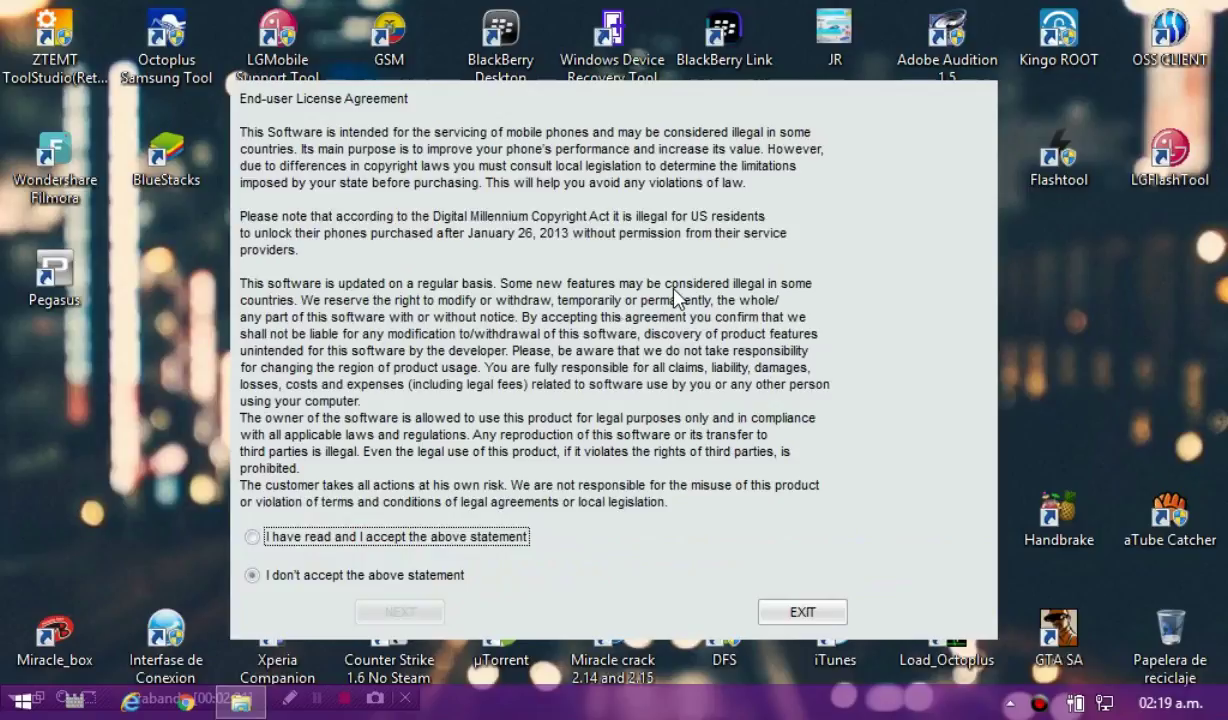
- Accept the end-user license and the IMEI statement, and fit the Pegasus main window to the screen
{"action": "left_click", "coordinate": [310, 540]}
{"action": "left_click", "coordinate": [396, 611]}
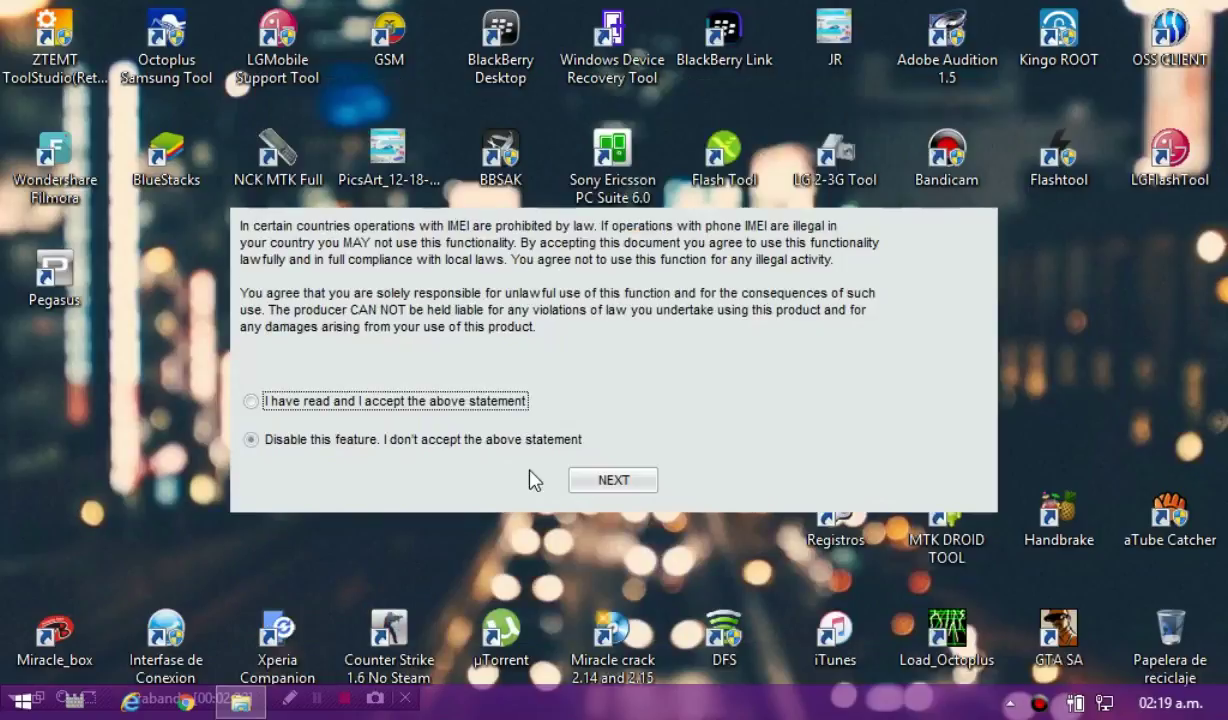
{"action": "left_click", "coordinate": [488, 401]}
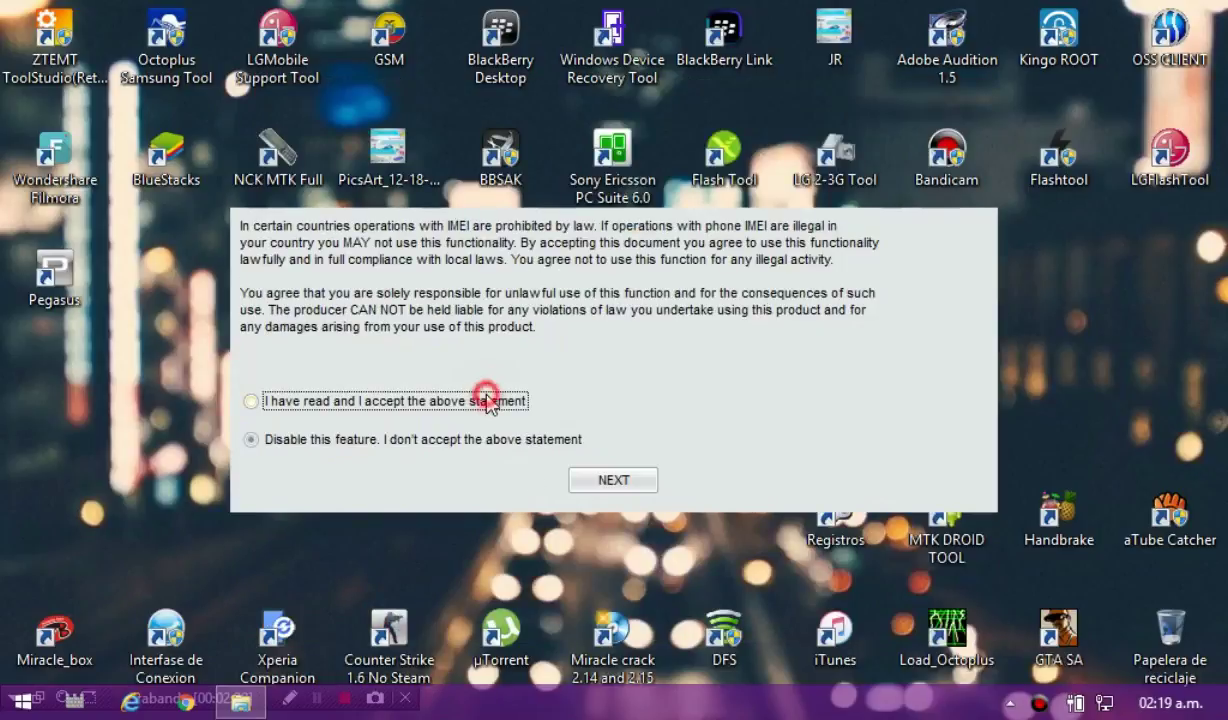
{"action": "left_click", "coordinate": [641, 481]}
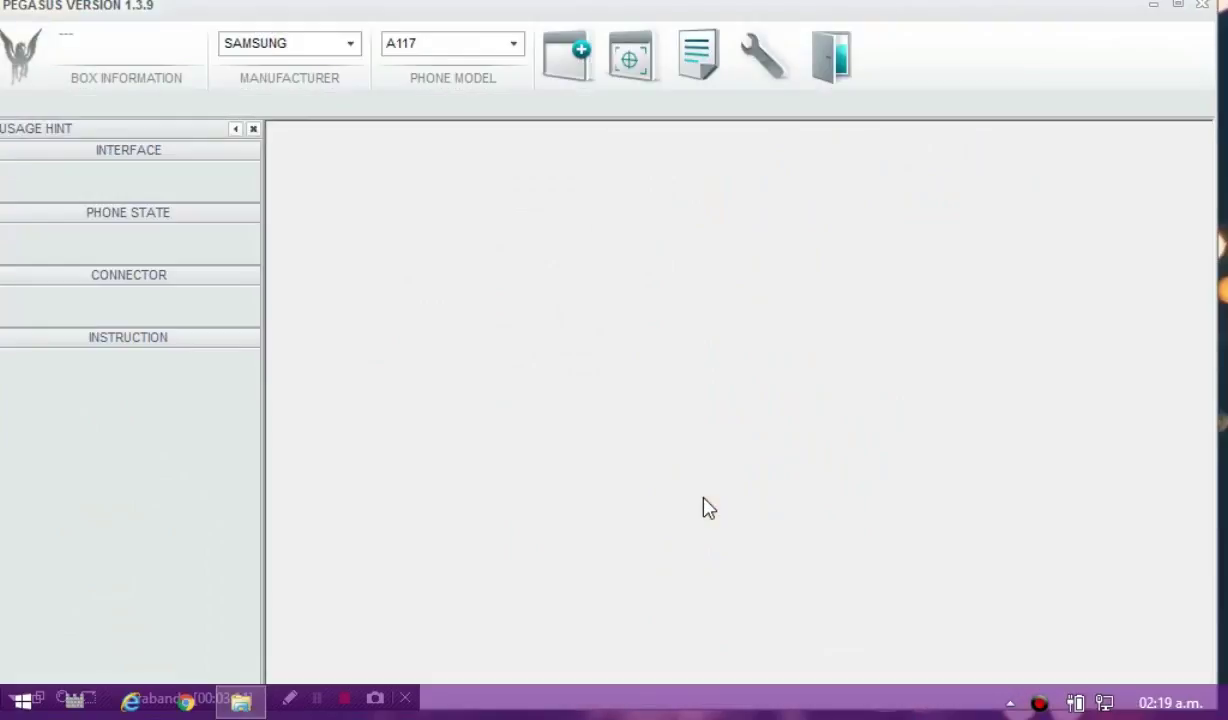
{"action": "left_click_drag", "start_coordinate": [918, 12], "coordinate": [945, 41]}
{"action": "left_click", "coordinate": [1199, 33]}
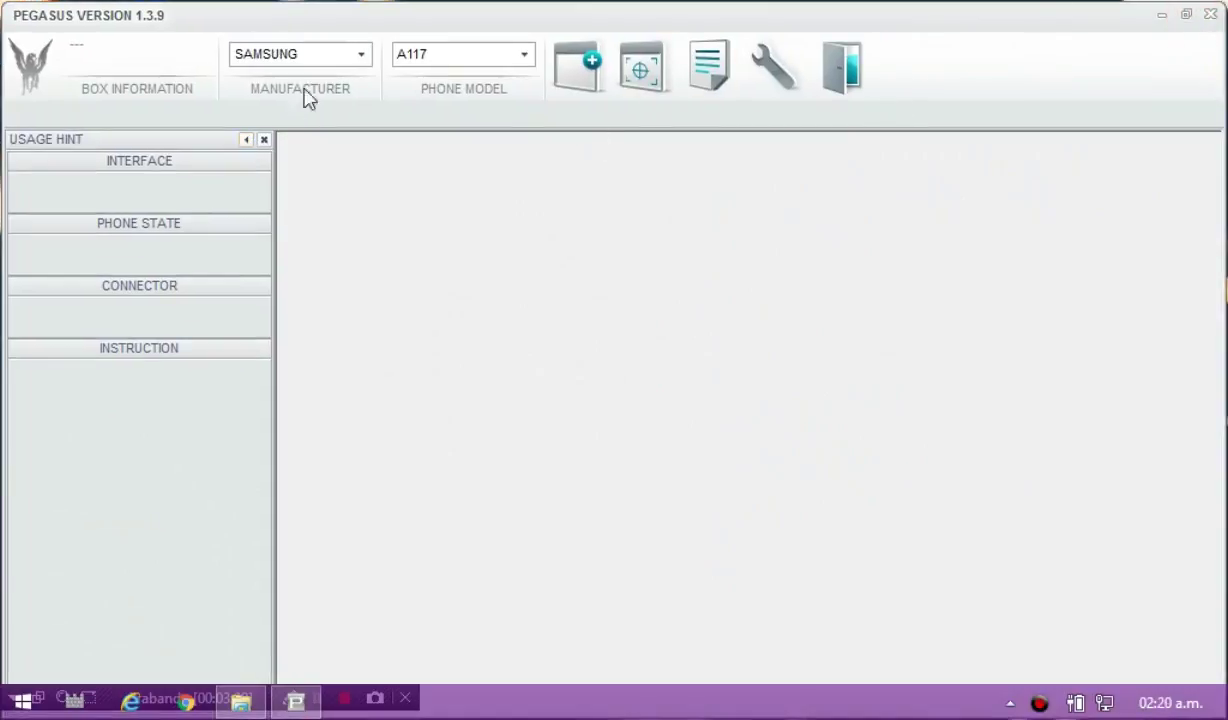
- Check the available manufacturers and look through the phone model list down to its end
{"action": "left_click", "coordinate": [360, 56]}
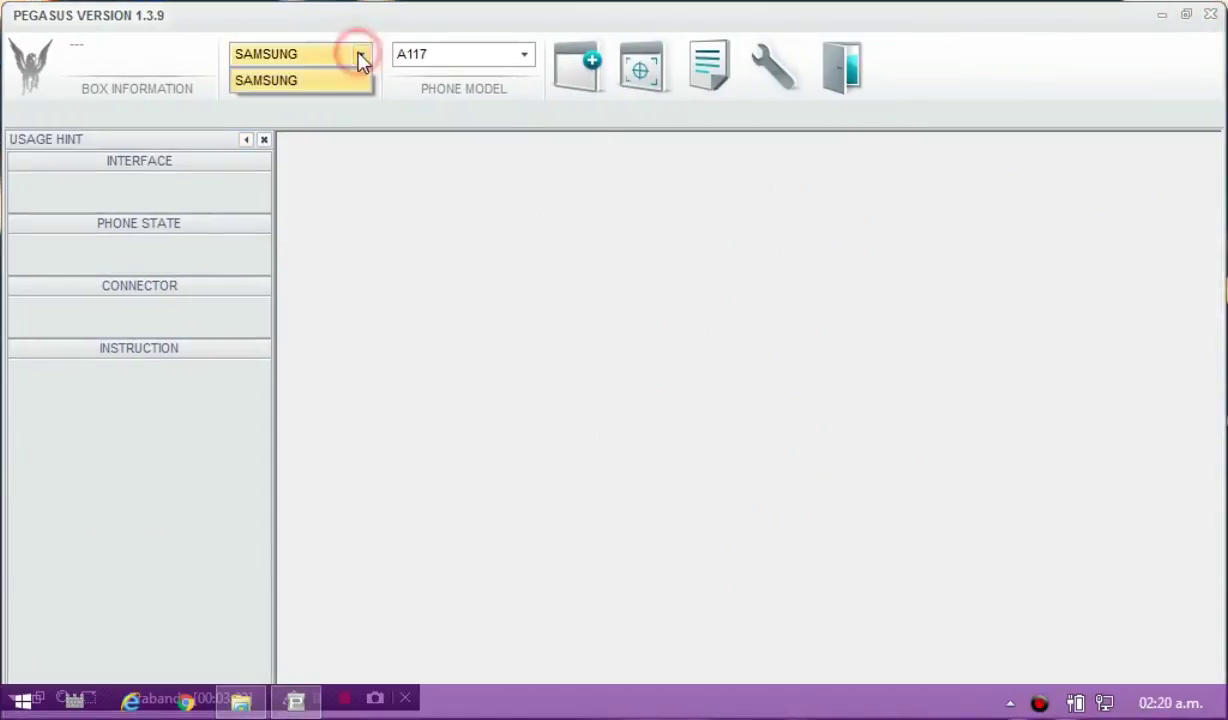
{"action": "left_click", "coordinate": [524, 56]}
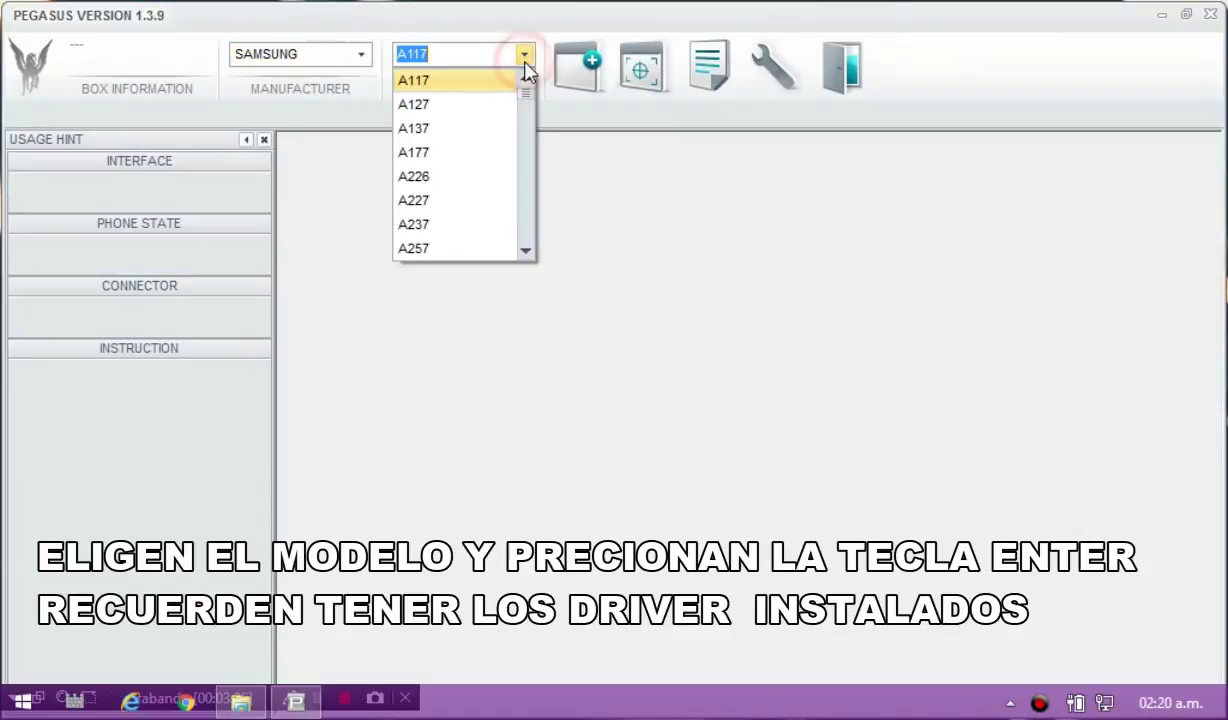
{"action": "left_click_drag", "start_coordinate": [526, 95], "coordinate": [528, 177]}
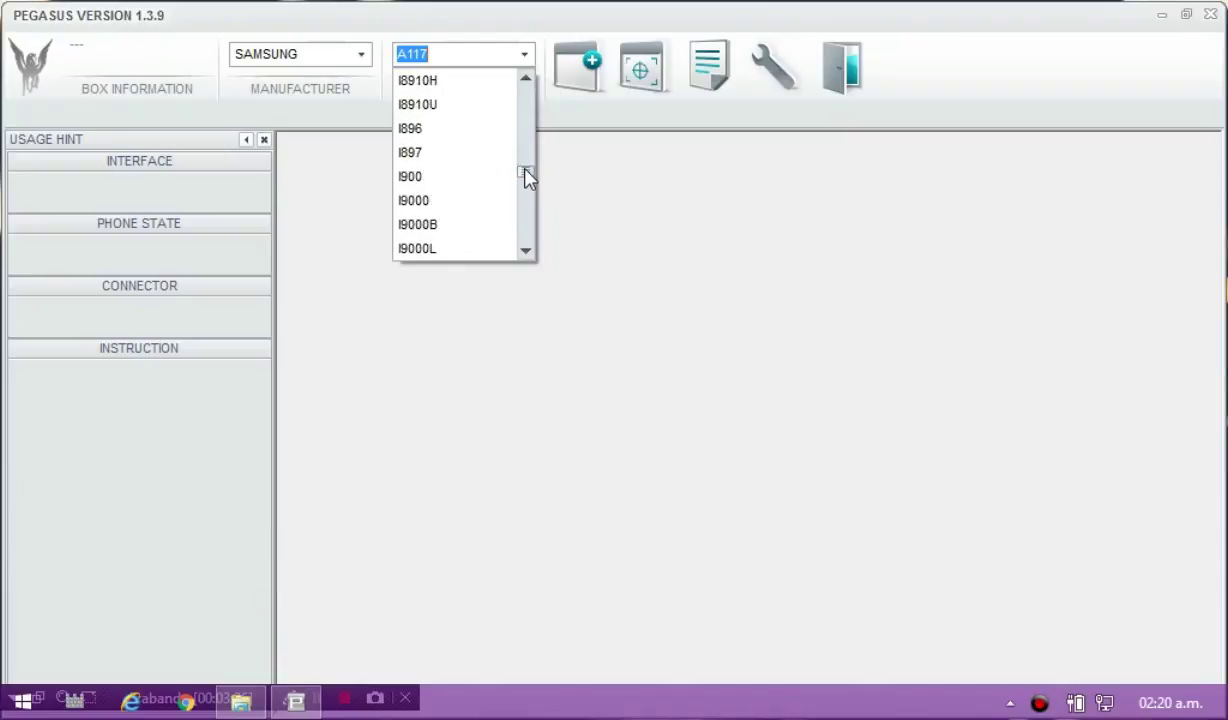
{"action": "left_click_drag", "start_coordinate": [527, 177], "coordinate": [526, 249]}
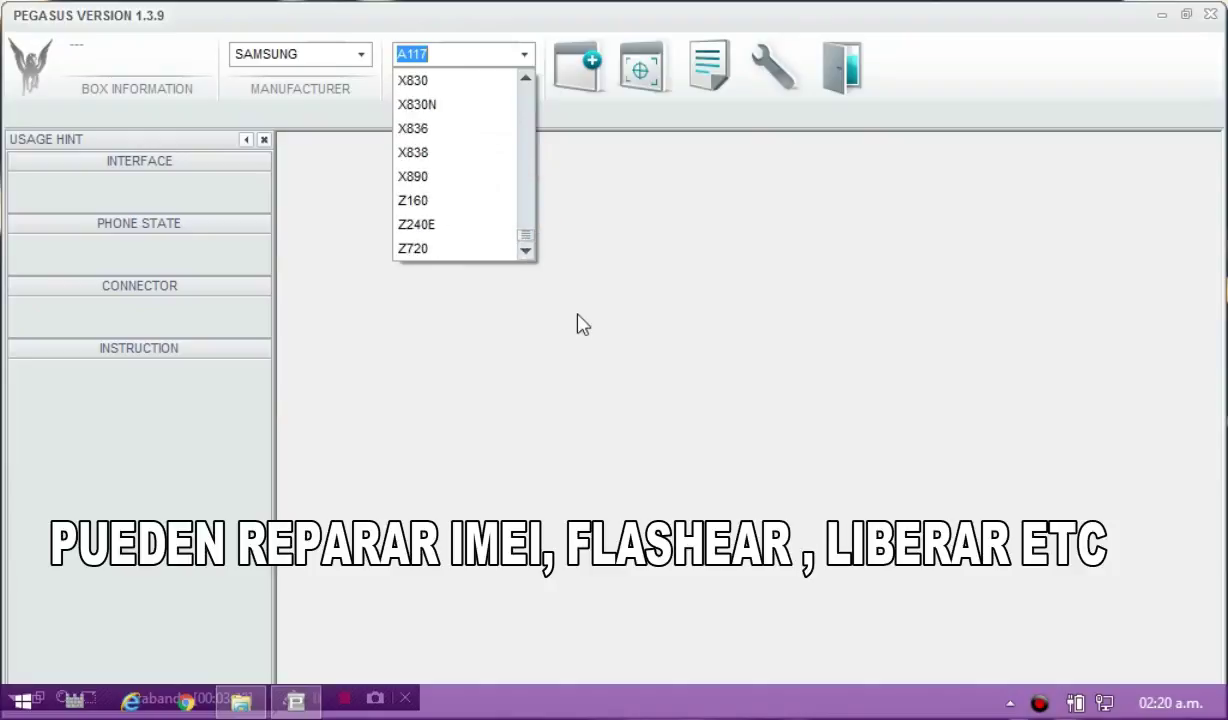
{"action": "left_click", "coordinate": [578, 316]}
- Collapse the Usage Hint panel
{"action": "left_click", "coordinate": [215, 162]}
{"action": "left_click", "coordinate": [219, 226]}
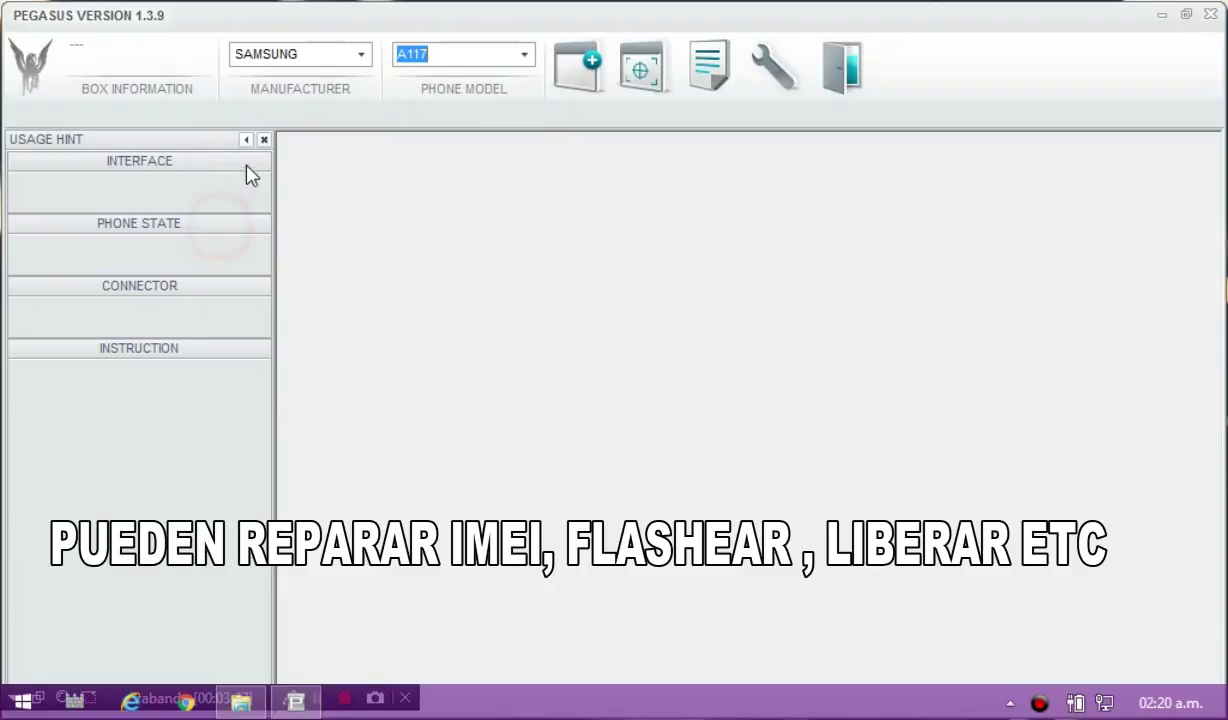
{"action": "left_click", "coordinate": [246, 140]}
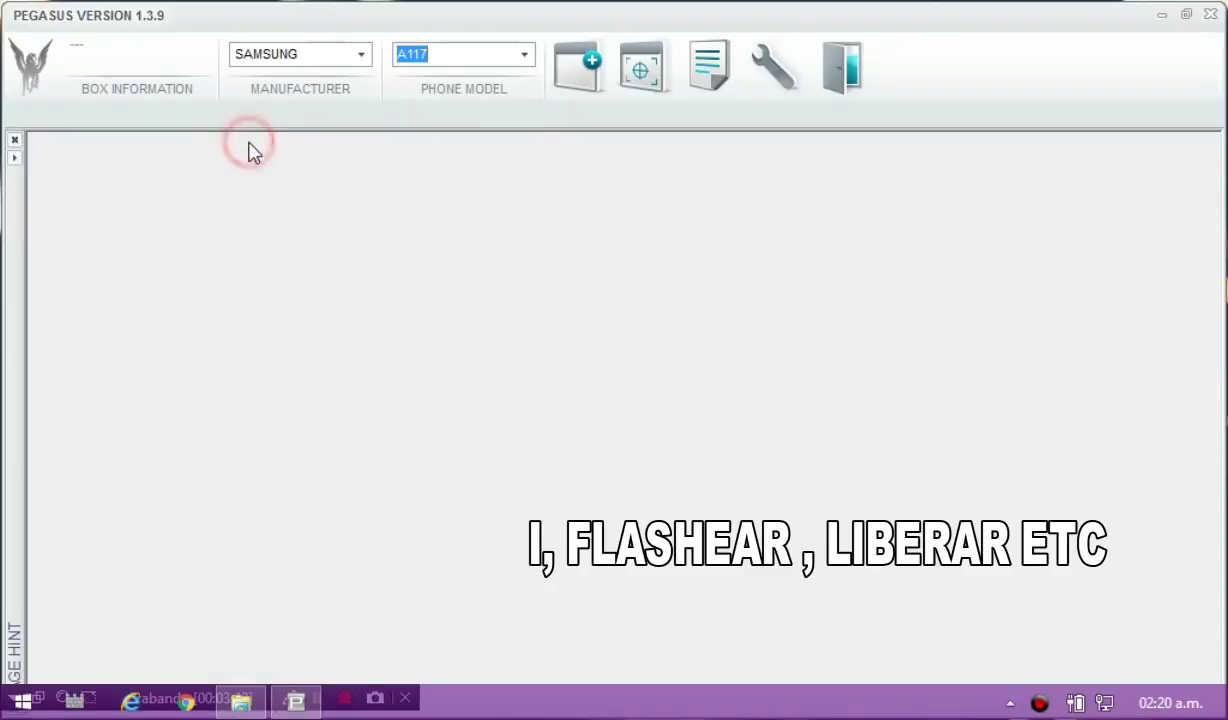
{"action": "left_click", "coordinate": [648, 74]}
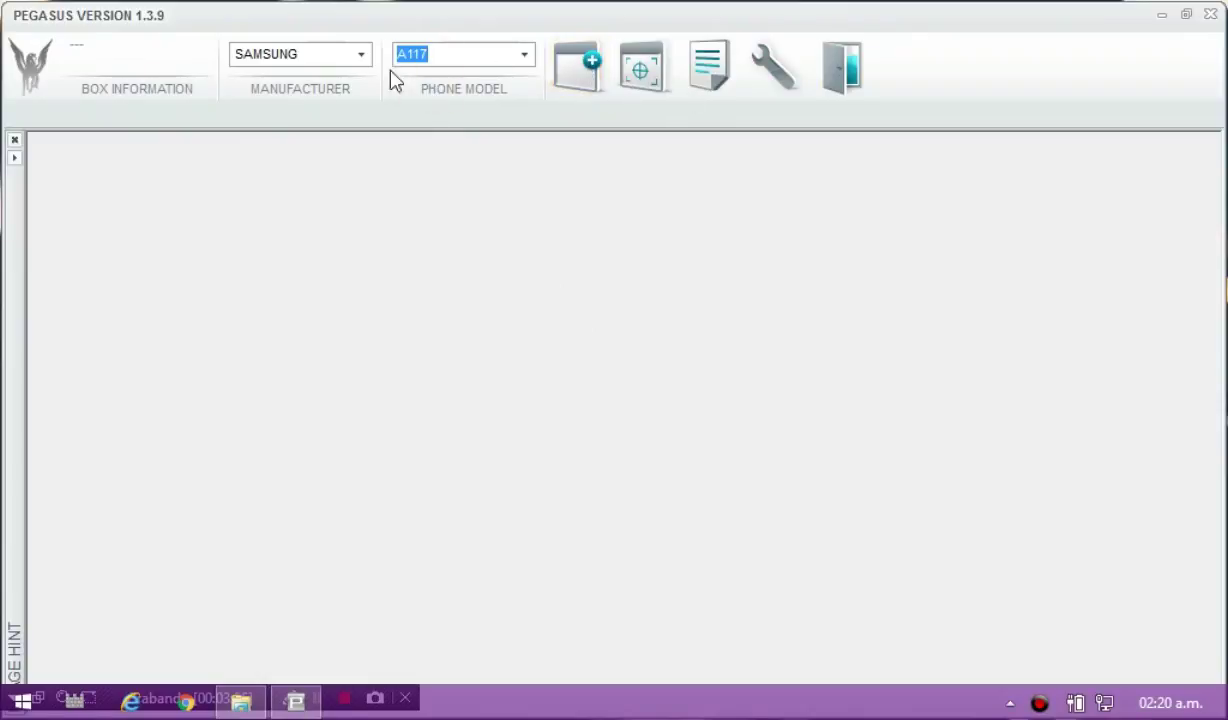
- Open the module for the Samsung A127 phone model and move its window toward the middle of the workspace
{"action": "left_click", "coordinate": [362, 54]}
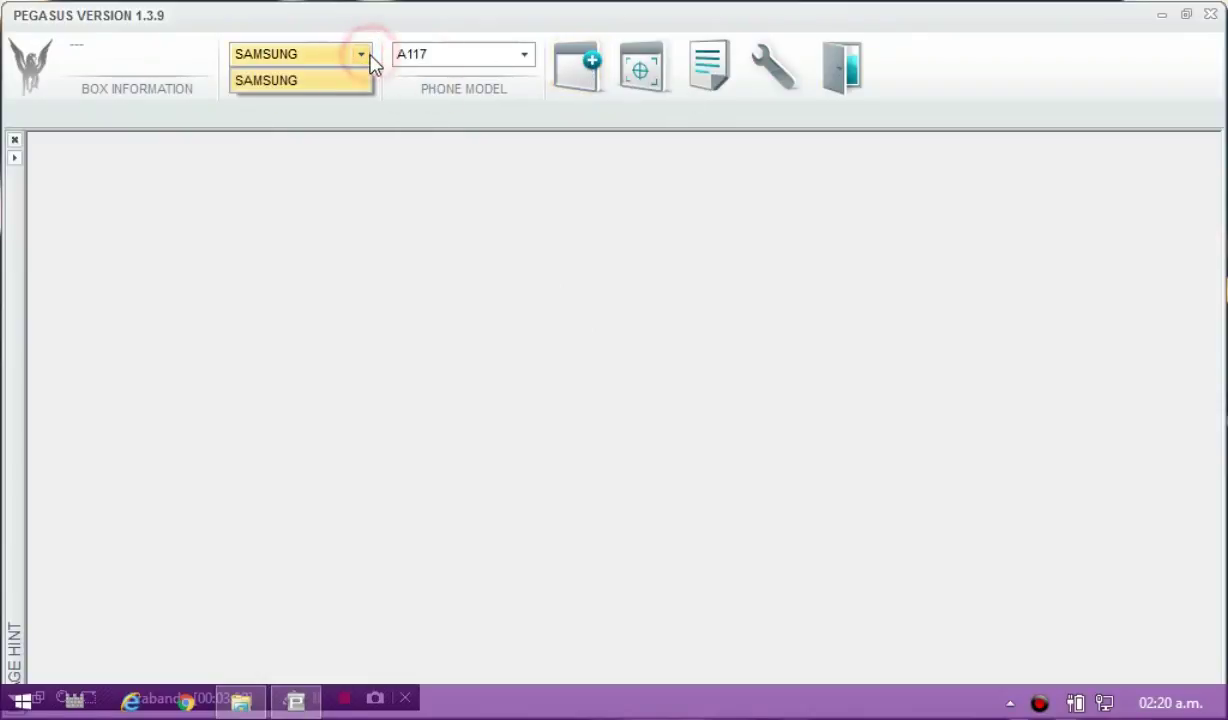
{"action": "left_click", "coordinate": [524, 56]}
{"action": "left_click", "coordinate": [420, 104]}
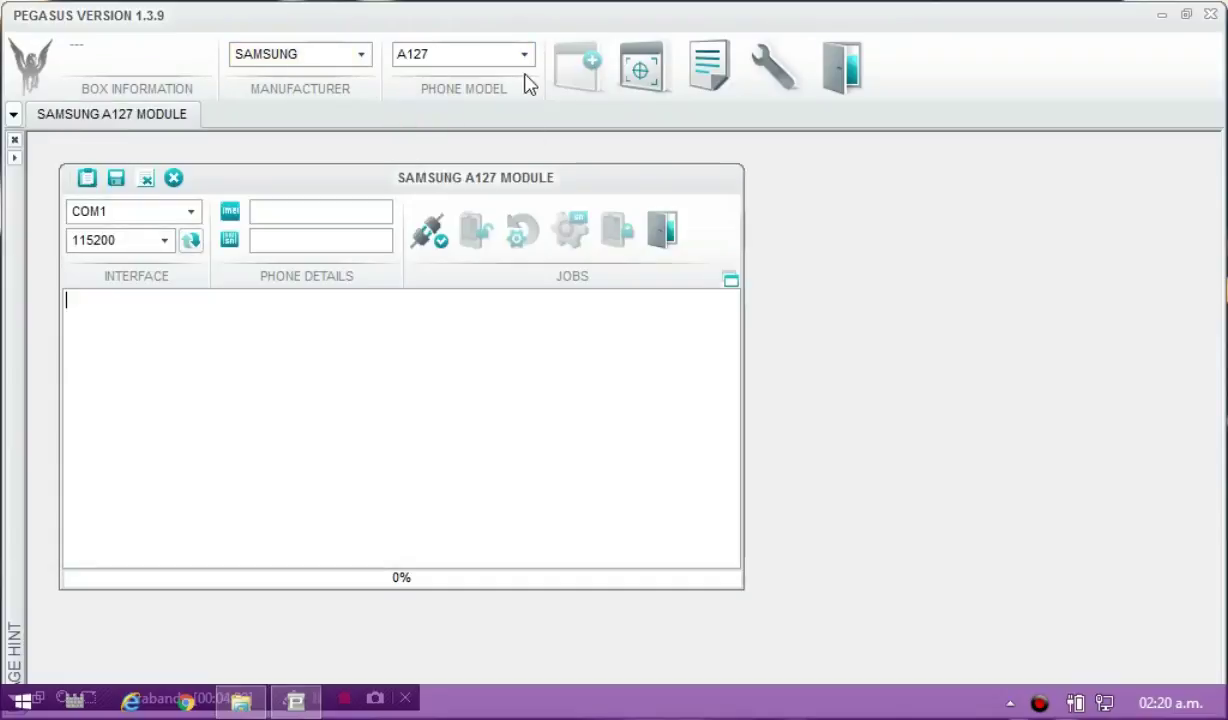
{"action": "left_click_drag", "start_coordinate": [630, 176], "coordinate": [781, 166]}
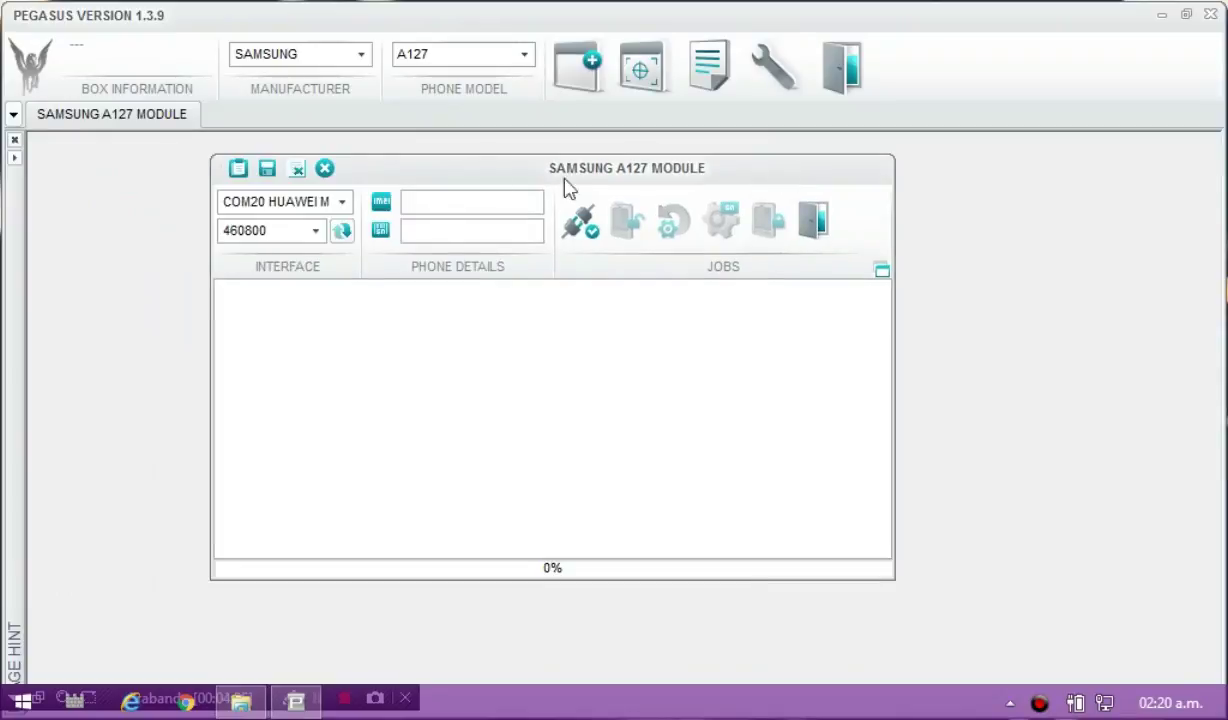
- Check the A127 module's port options and close that module while keeping the program running
{"action": "left_click", "coordinate": [343, 203]}
{"action": "left_click", "coordinate": [336, 318]}
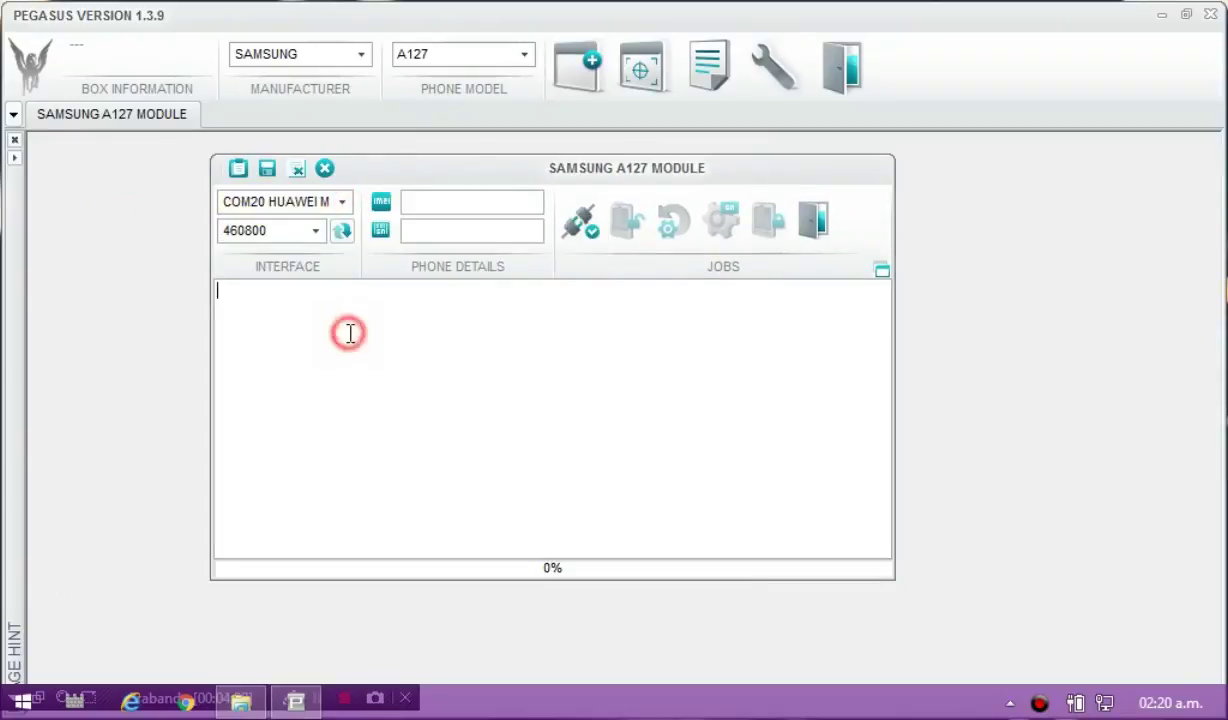
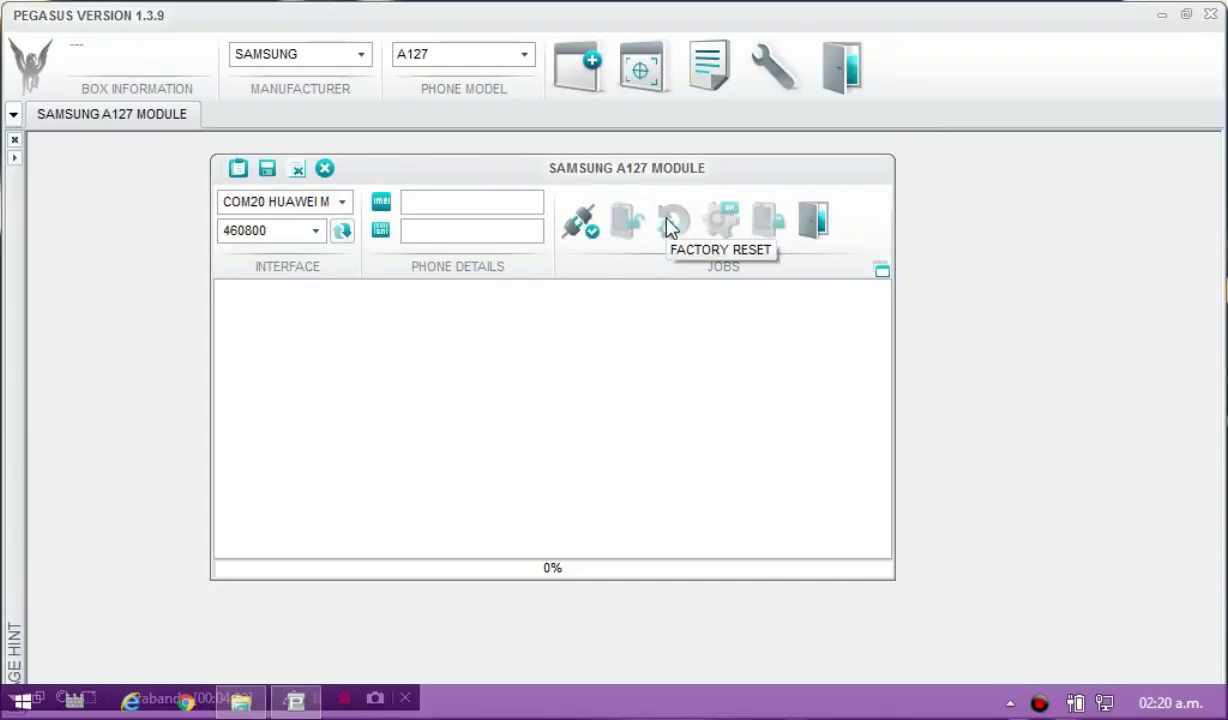
{"action": "key", "text": "alt+F4"}
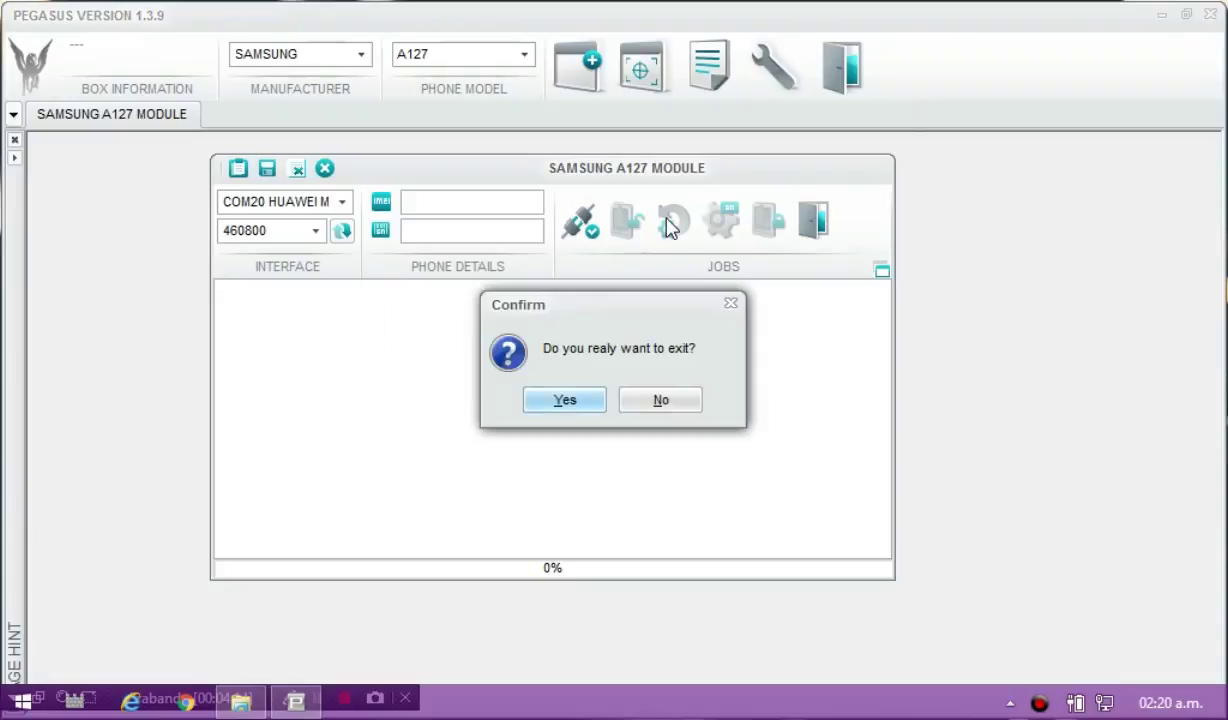
{"action": "left_click", "coordinate": [660, 397]}
{"action": "left_click", "coordinate": [324, 171]}
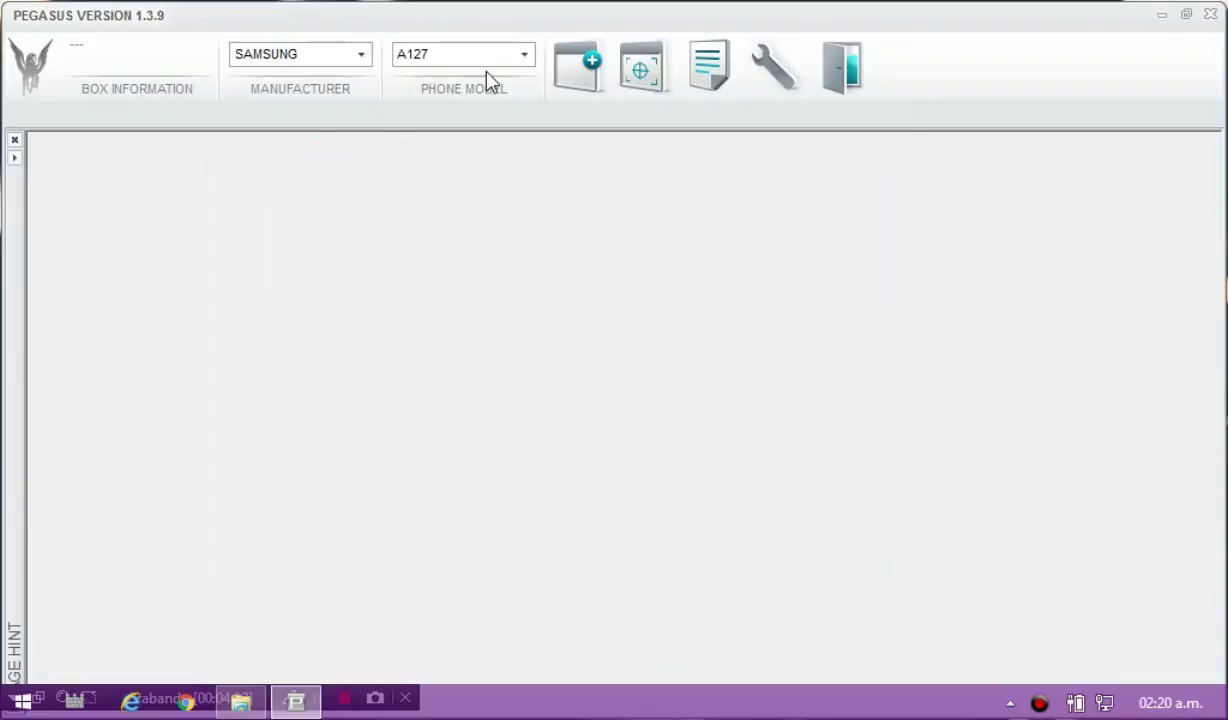
- Select I8190 as the Samsung phone model and open its module
{"action": "left_click", "coordinate": [527, 56]}
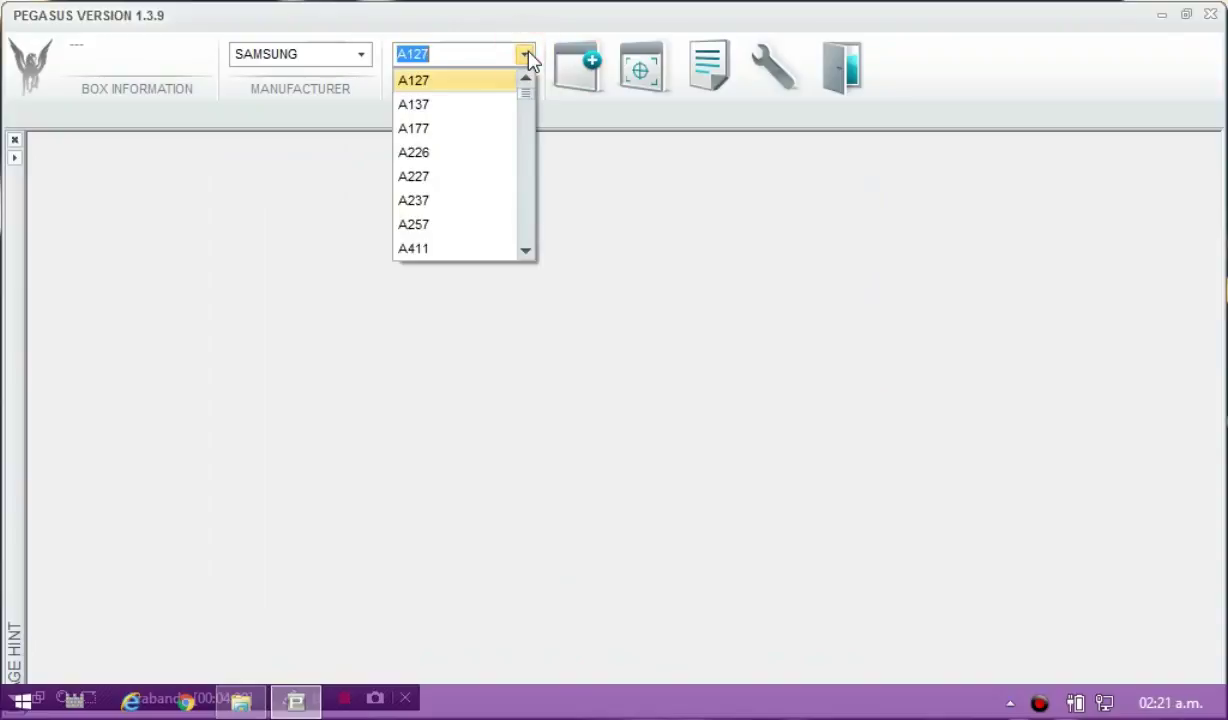
{"action": "left_click_drag", "start_coordinate": [529, 97], "coordinate": [532, 180]}
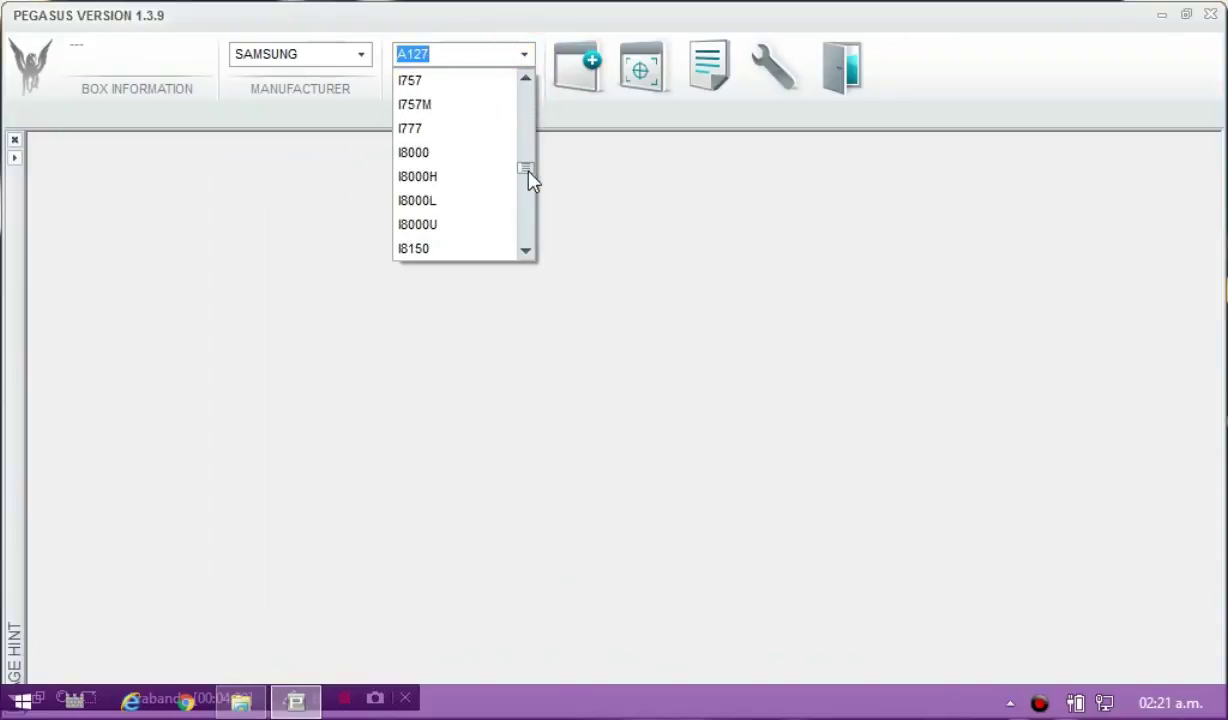
{"action": "left_click", "coordinate": [526, 252]}
{"action": "left_click", "coordinate": [526, 252]}
{"action": "left_click", "coordinate": [526, 252]}
{"action": "left_click", "coordinate": [526, 252]}
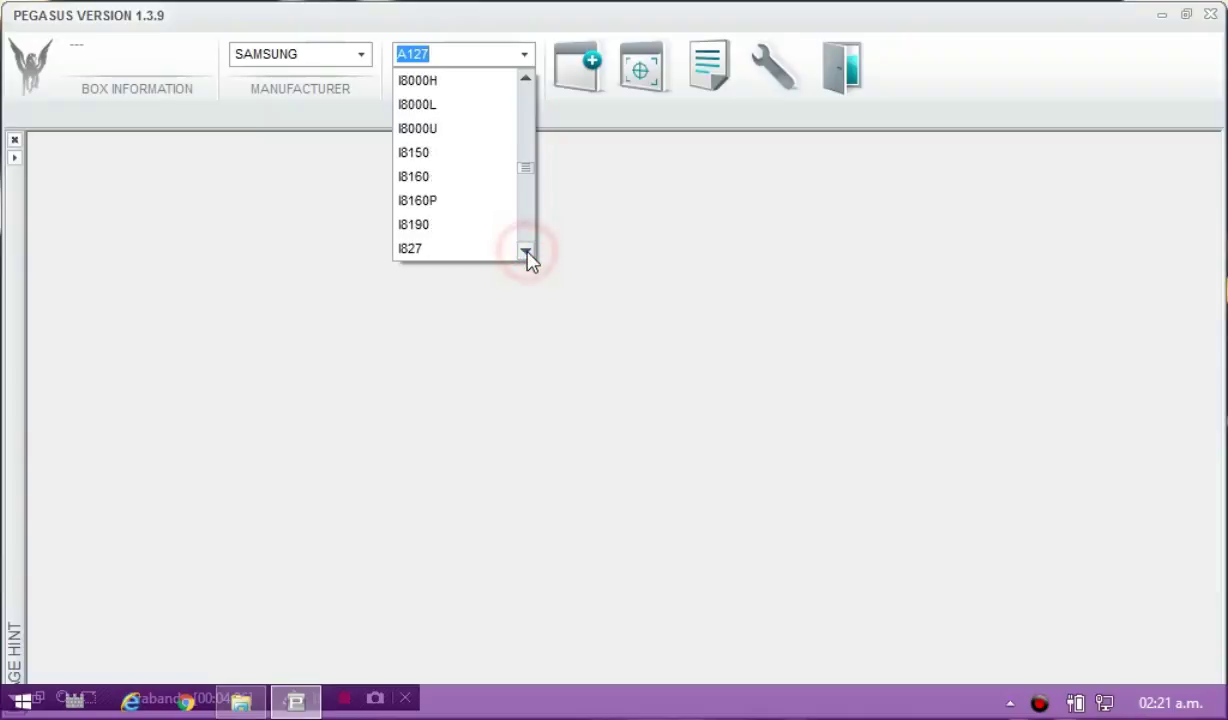
{"action": "left_click", "coordinate": [433, 224]}
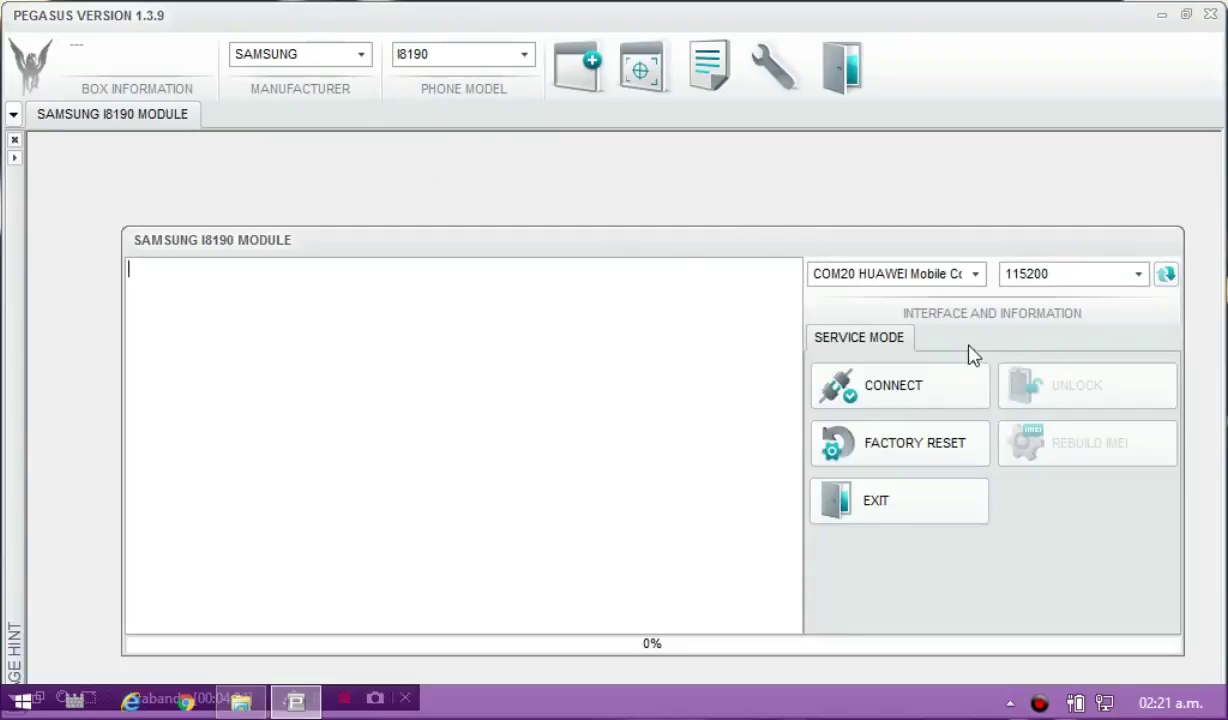
- Check the I8190 module's port and speed options and start connecting through the COM20 HUAWEI port at 115200
{"action": "left_click", "coordinate": [977, 276]}
{"action": "left_click", "coordinate": [978, 276]}
{"action": "left_click", "coordinate": [1136, 275]}
{"action": "left_click", "coordinate": [1136, 277]}
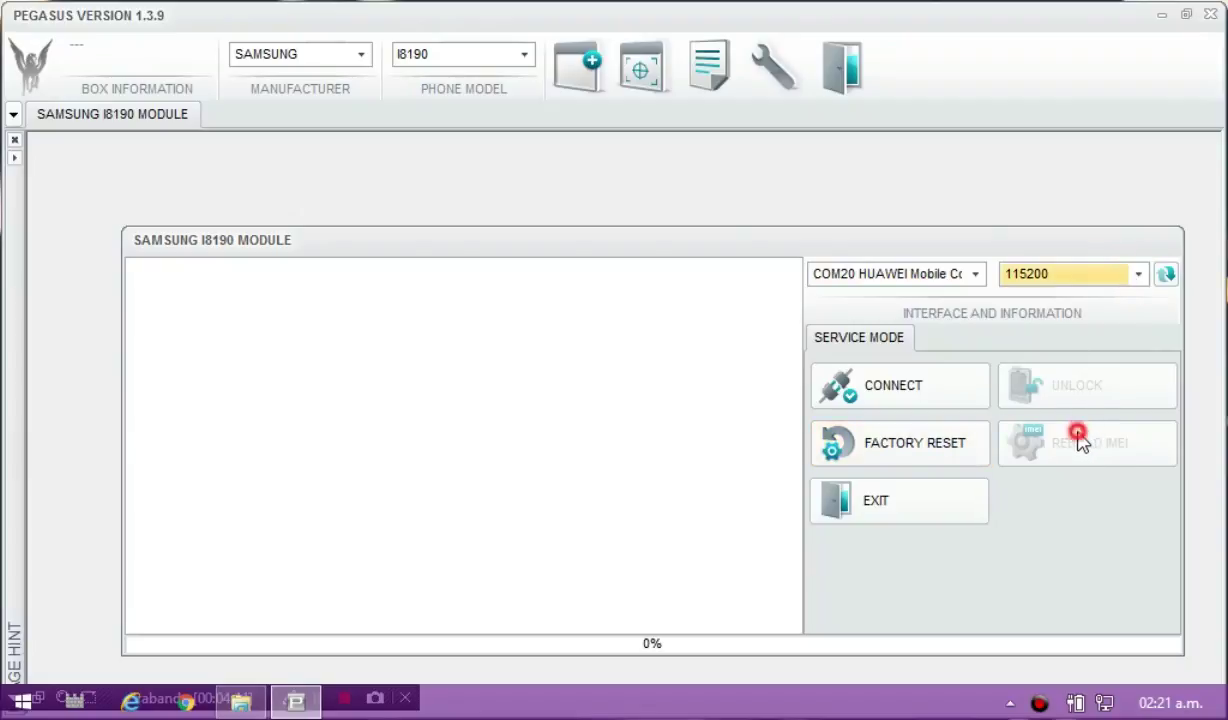
{"action": "left_click", "coordinate": [940, 398]}
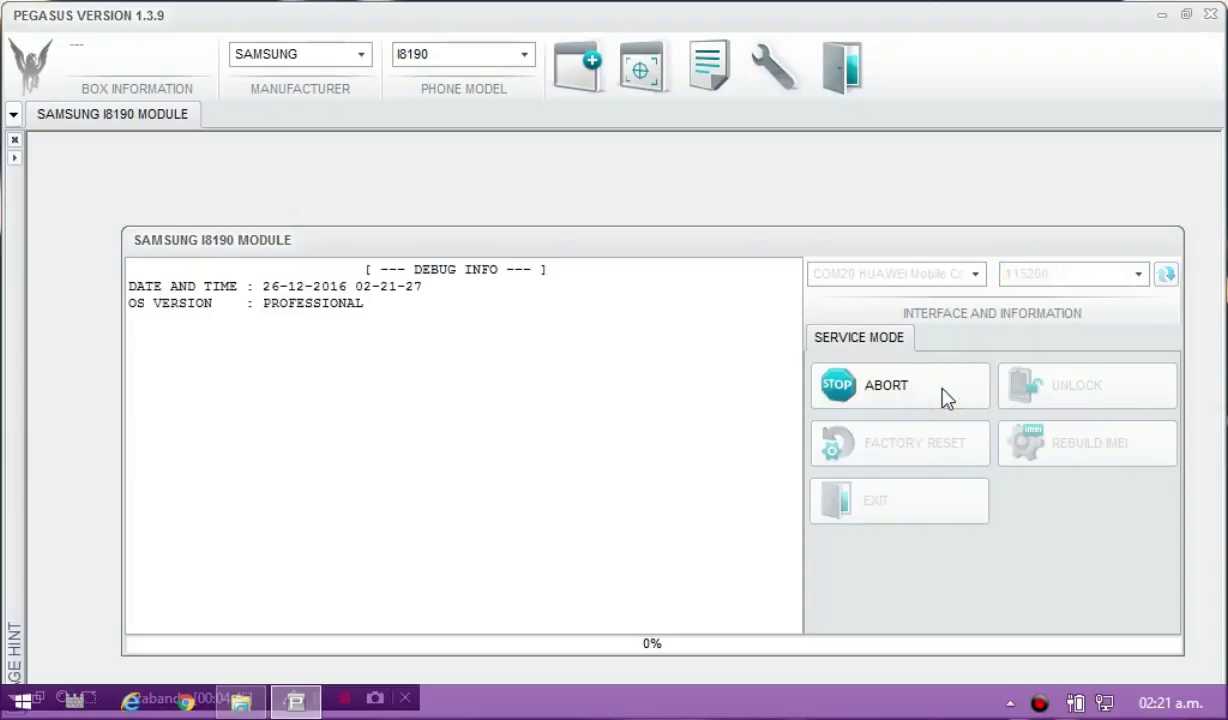